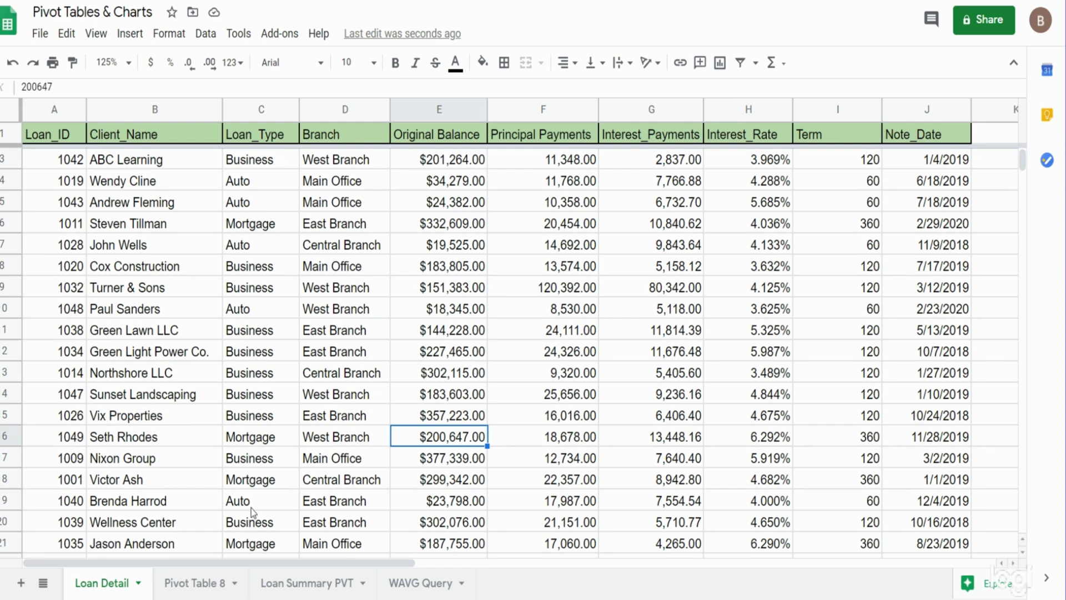
# Select the original balance cell E9 on the Loan Detail sheet
pyautogui.click(467, 291)
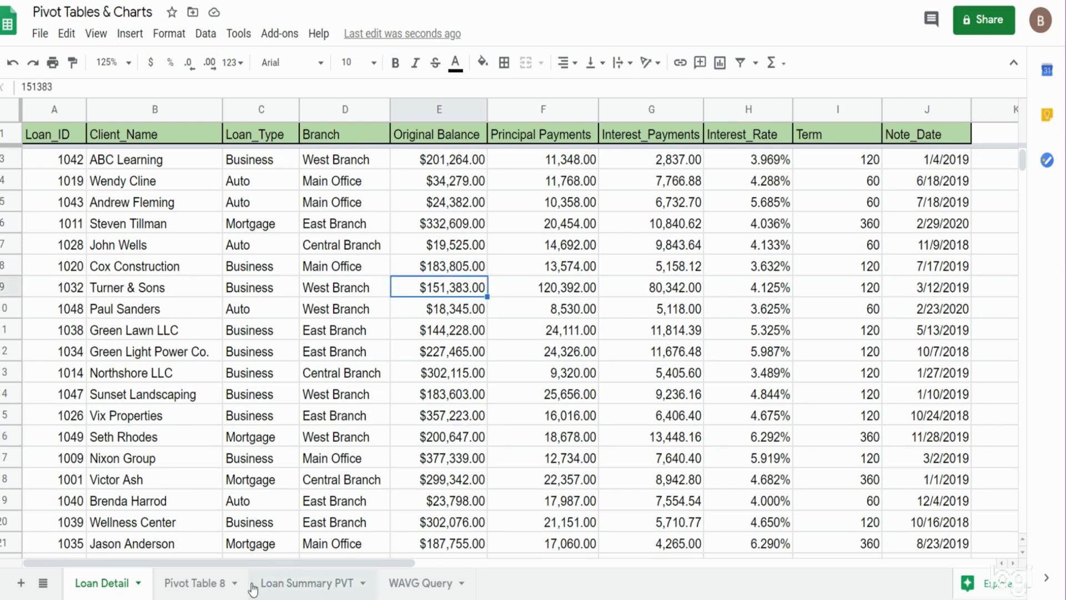
# On Pivot Table 8, set the Loan Type slicer to exclude Auto loans
pyautogui.click(181, 586)
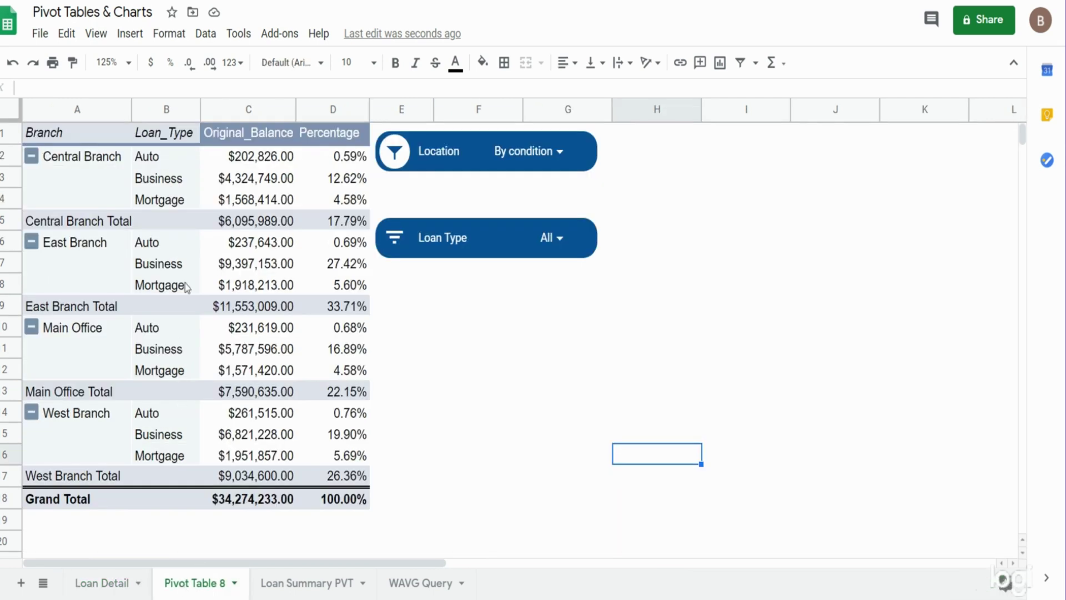
pyautogui.click(257, 188)
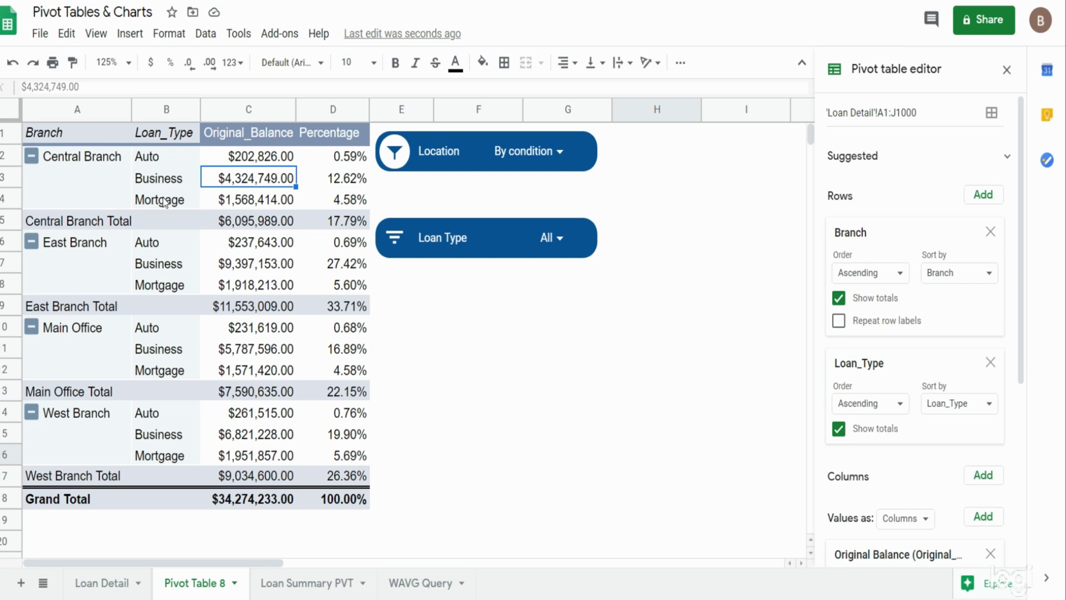
pyautogui.click(551, 238)
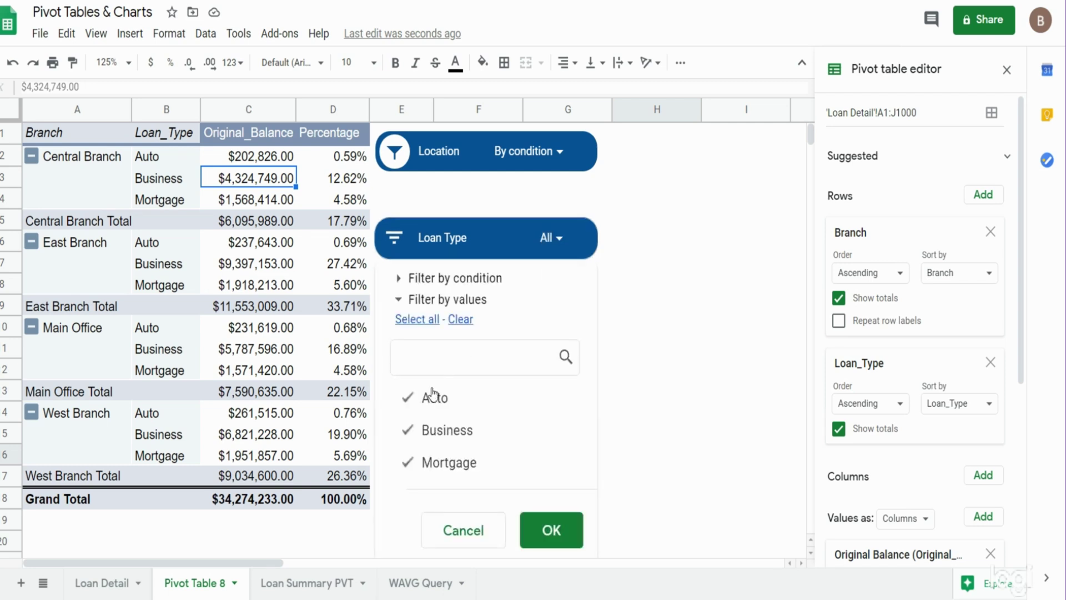
pyautogui.click(409, 401)
pyautogui.click(550, 526)
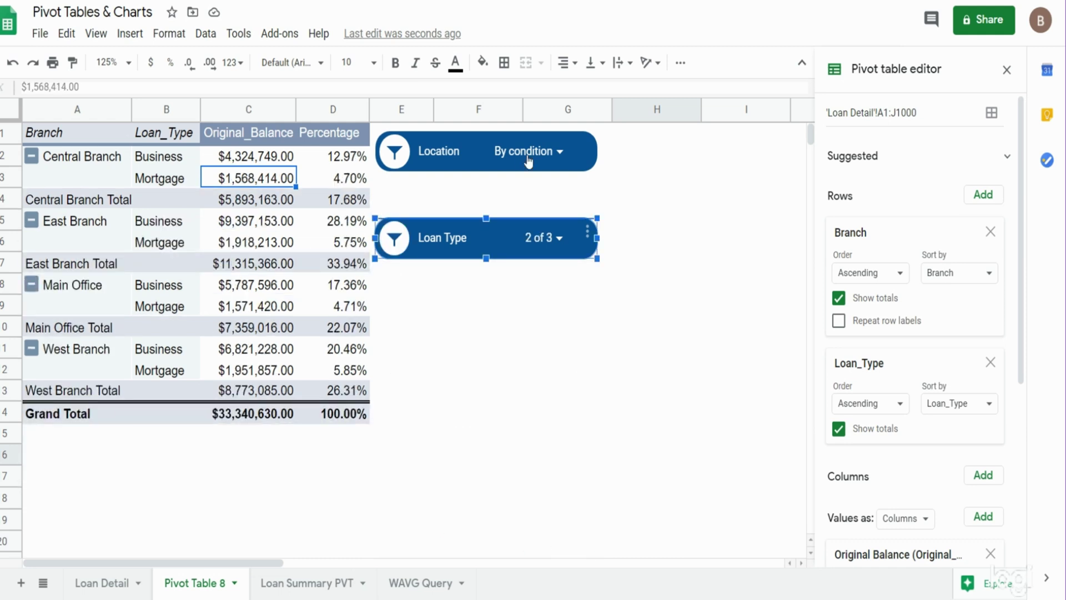
# Set the Location slicer to exclude Central and East Branch, then return to Loan Detail
pyautogui.click(563, 154)
pyautogui.click(399, 274)
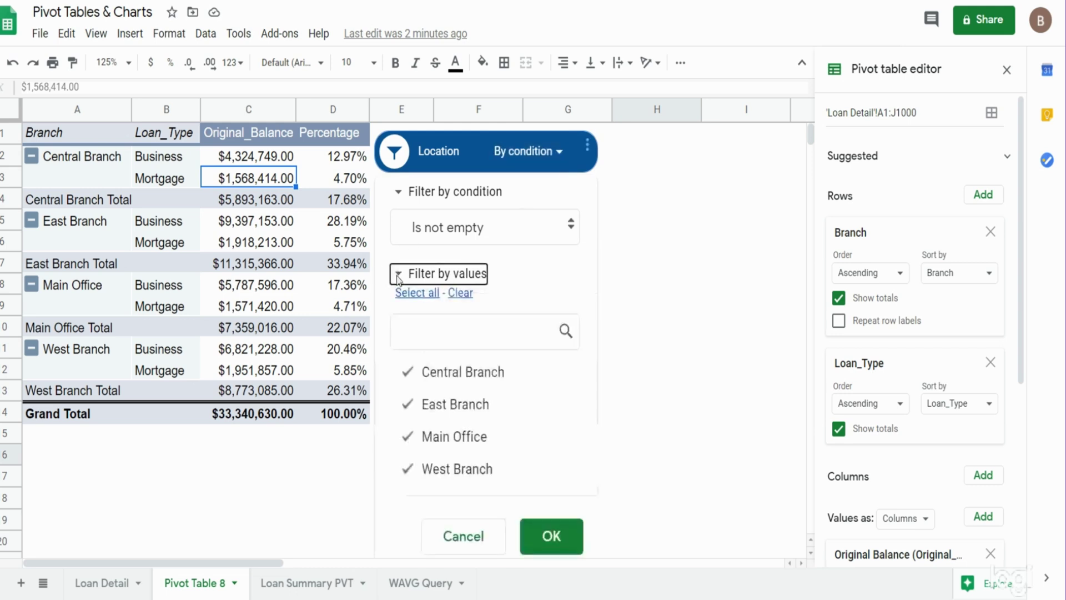
pyautogui.click(407, 371)
pyautogui.click(405, 403)
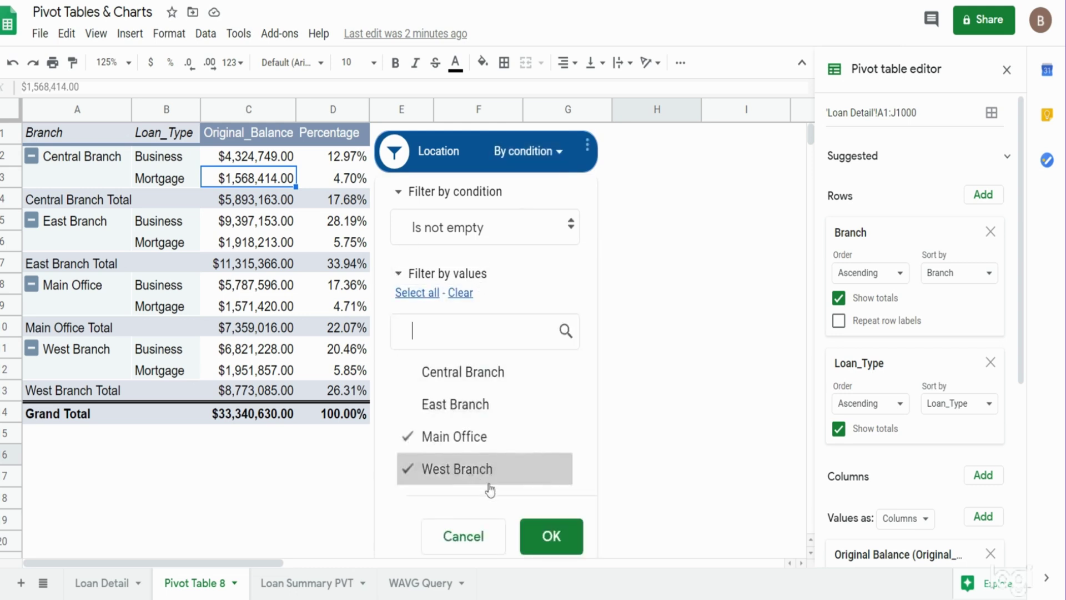
pyautogui.click(549, 534)
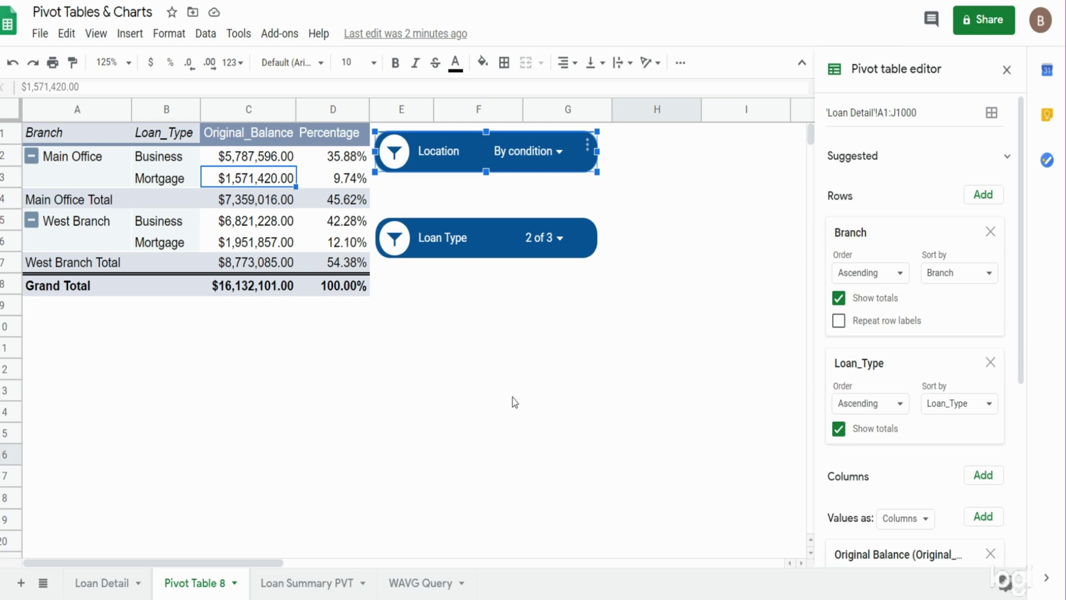
pyautogui.click(478, 391)
pyautogui.click(92, 583)
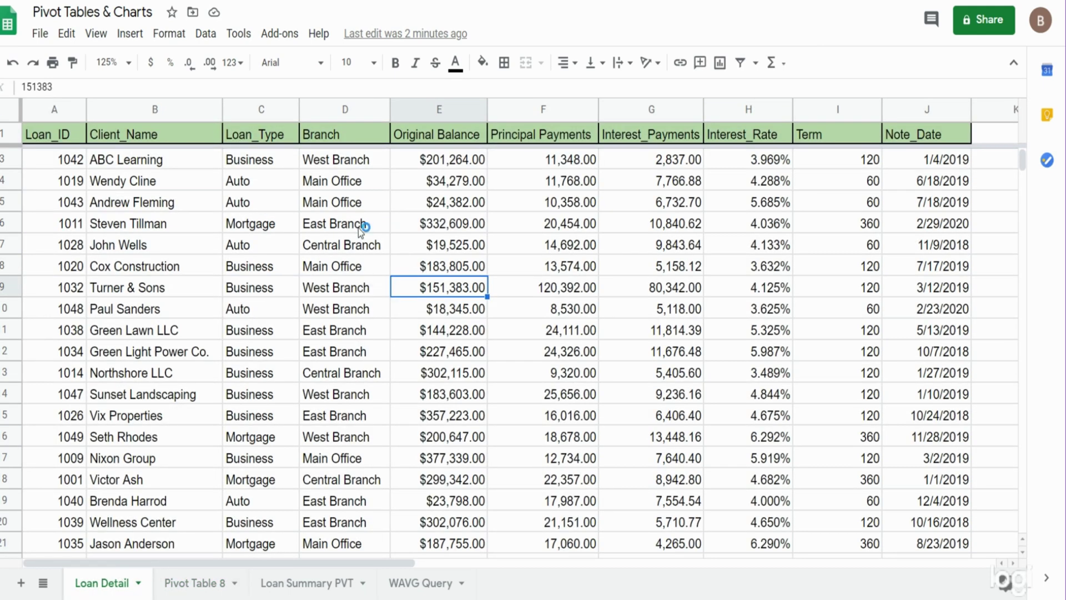
# Select the Loan_Type, Branch and balance columns, then pick cell D8 inside the data
pyautogui.click(259, 111)
pyautogui.click(347, 114)
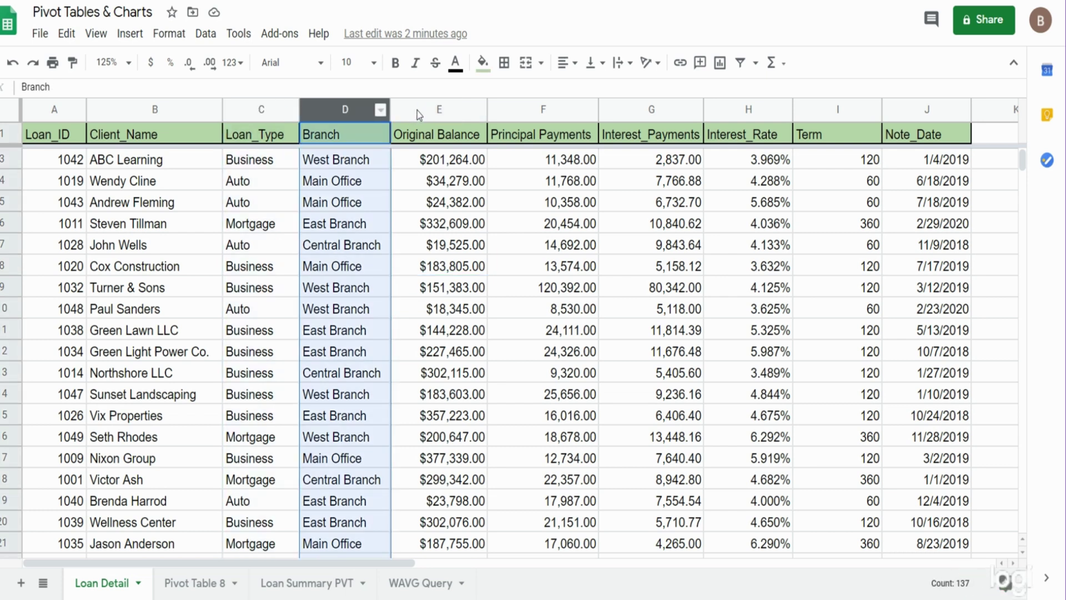
pyautogui.click(418, 111)
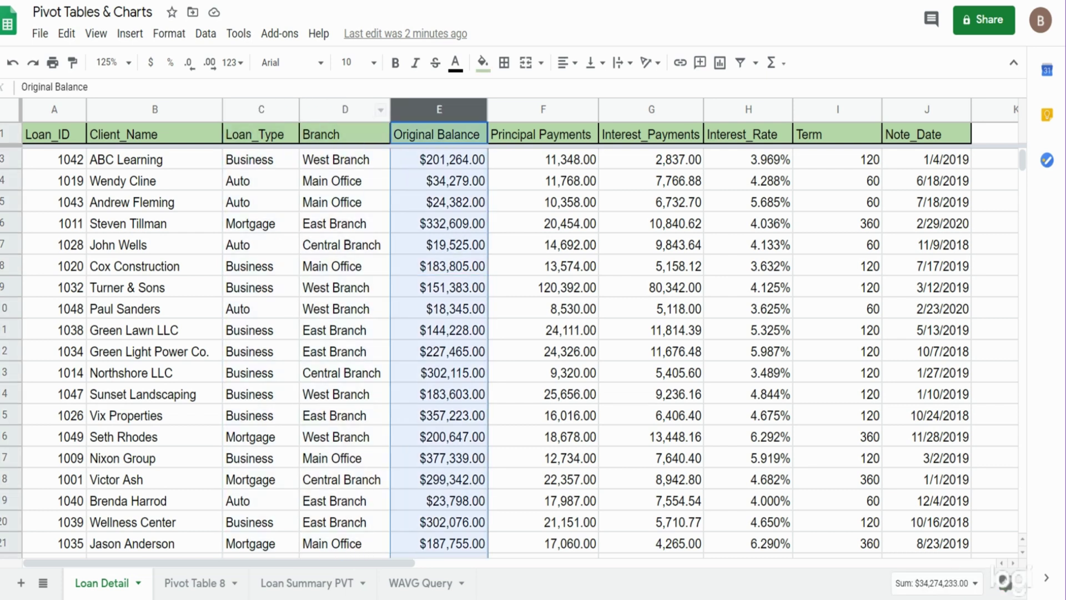
pyautogui.click(340, 273)
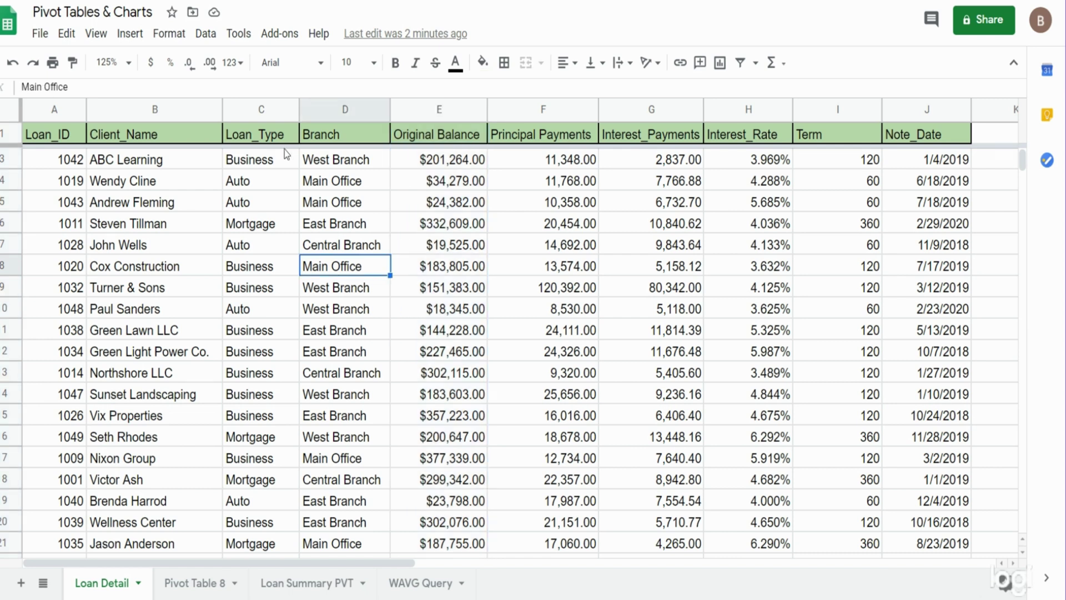
# Start a new pivot table on a new sheet with source range 'Loan Detail'!A1:J
pyautogui.click(205, 40)
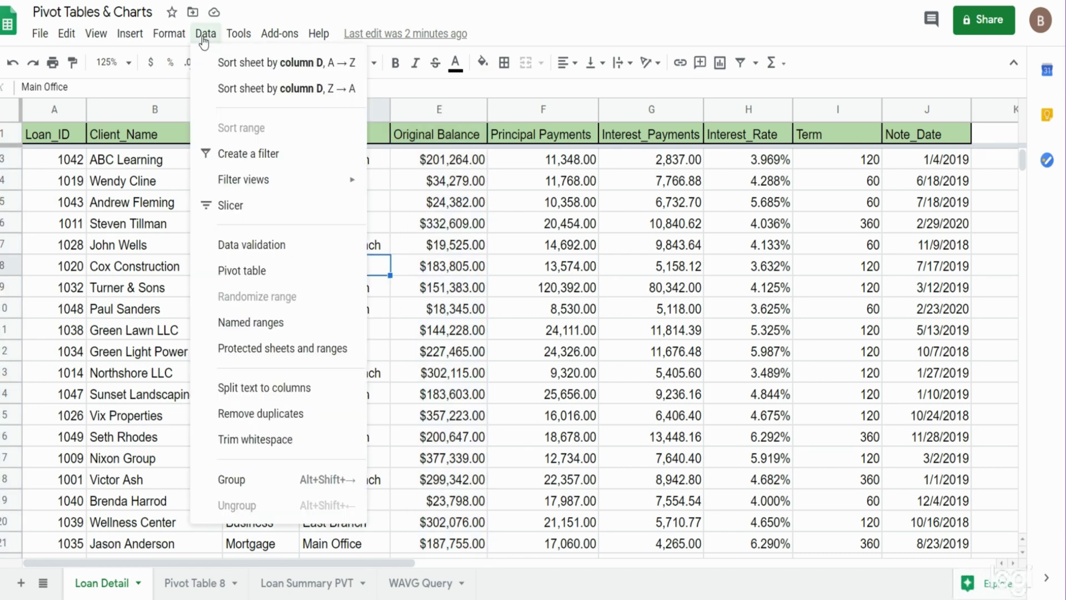
pyautogui.click(248, 276)
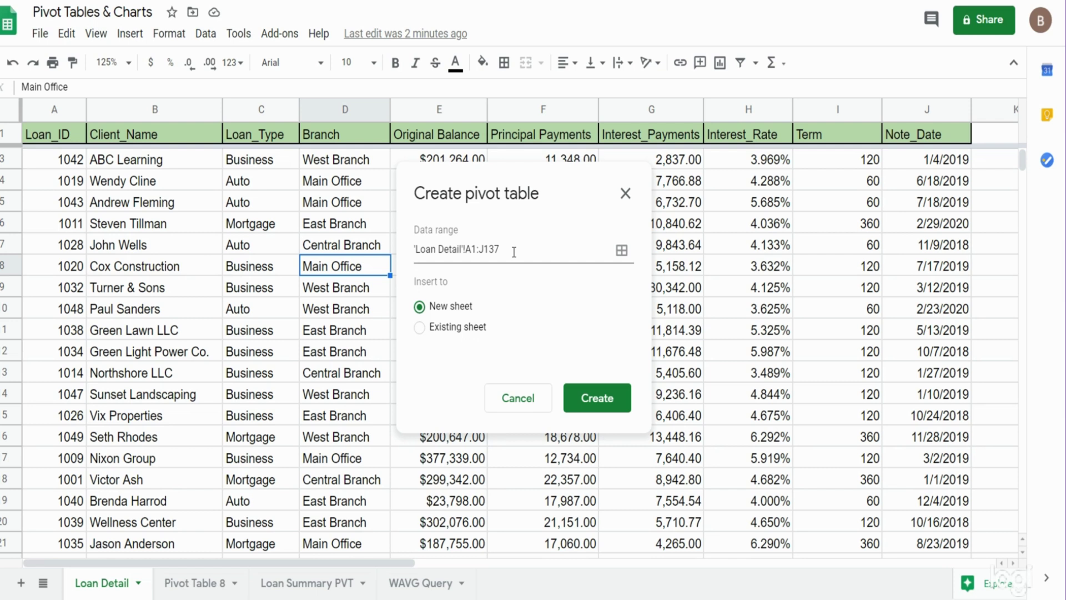
pyautogui.scroll(-20, 336, 344)
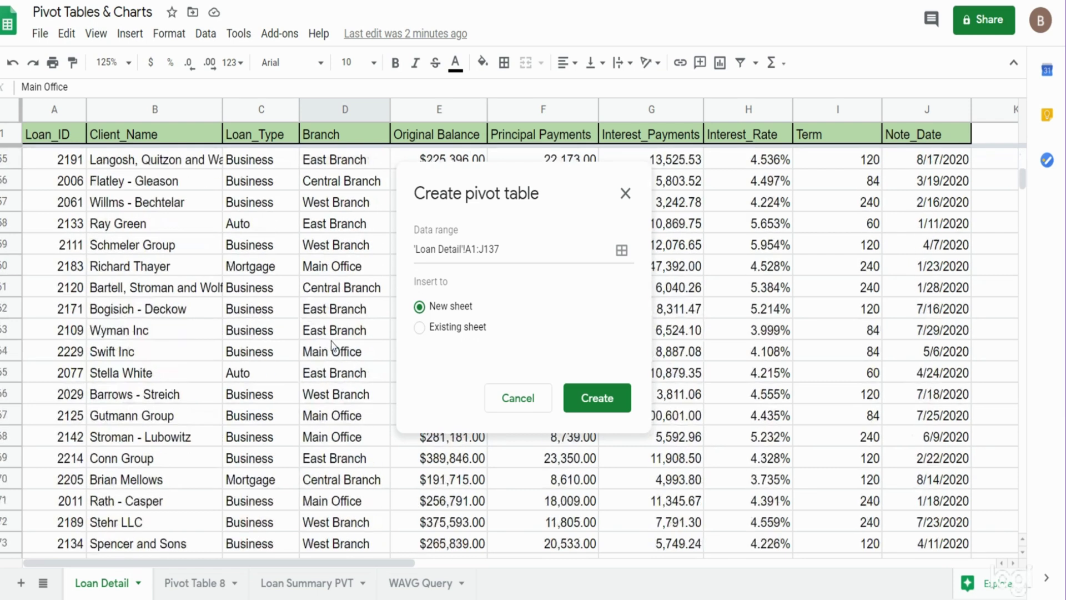
pyautogui.scroll(-13, 333, 346)
pyautogui.scroll(9, 333, 342)
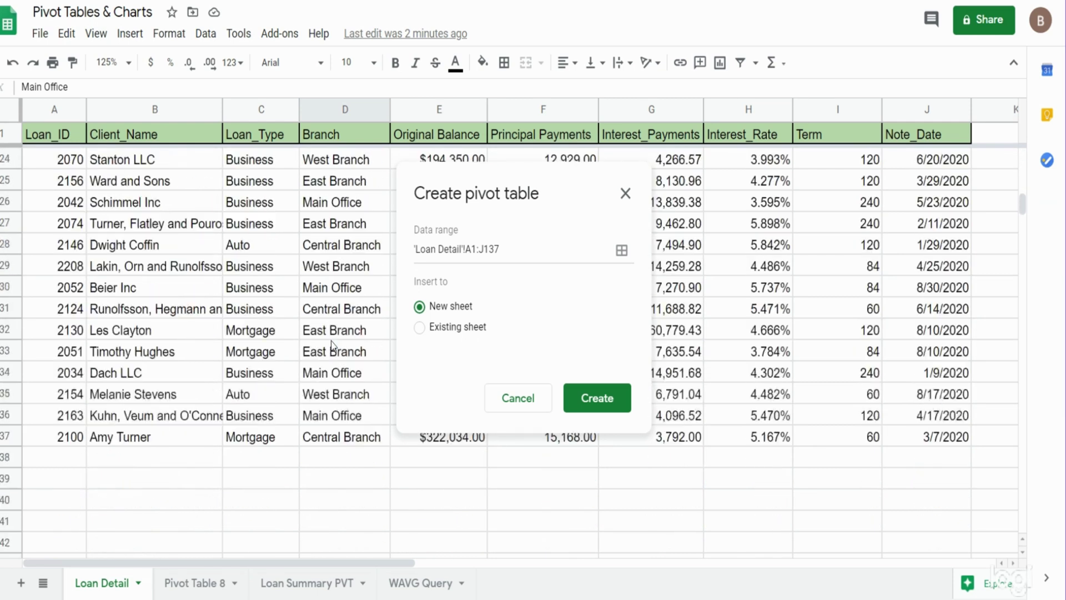
pyautogui.scroll(20, 333, 340)
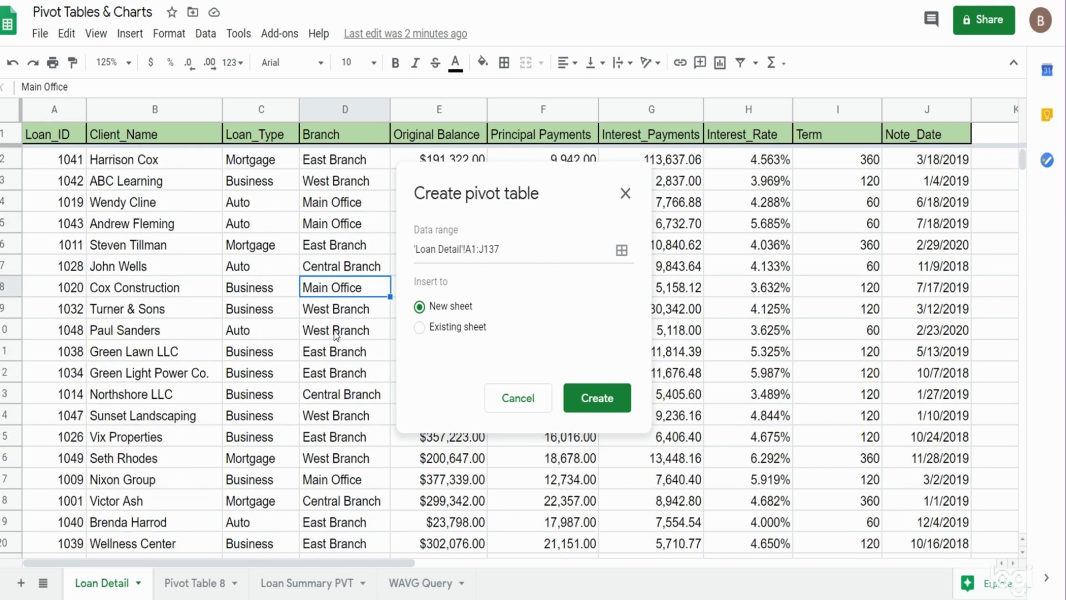
pyautogui.click(500, 257)
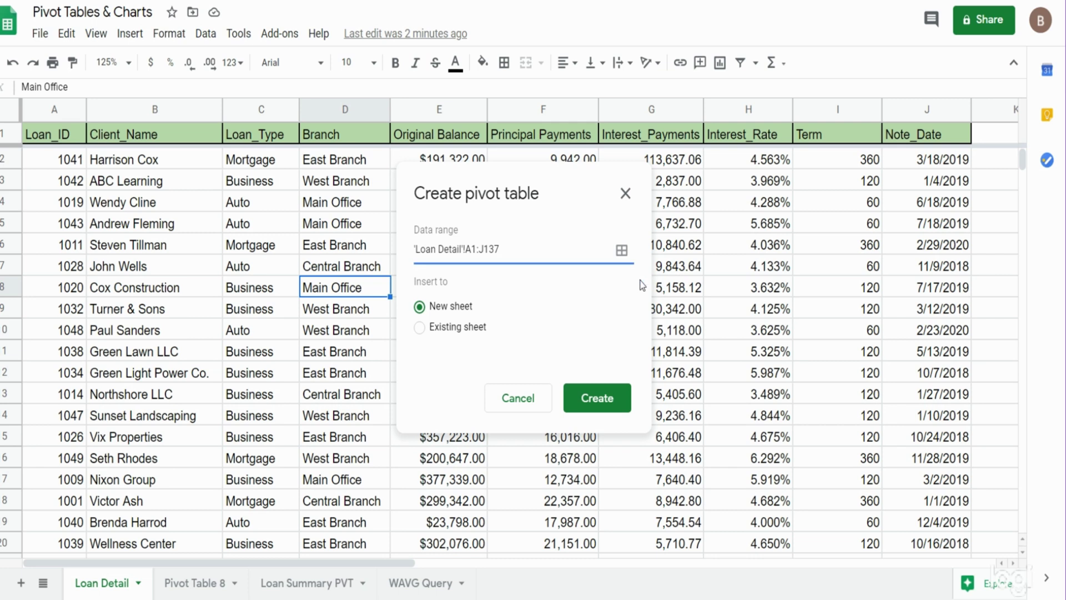
pyautogui.press('BackSpace')
pyautogui.press('BackSpace')
# Create the pivot table on Pivot Table 15 and add Branch as the row field
pyautogui.click(610, 400)
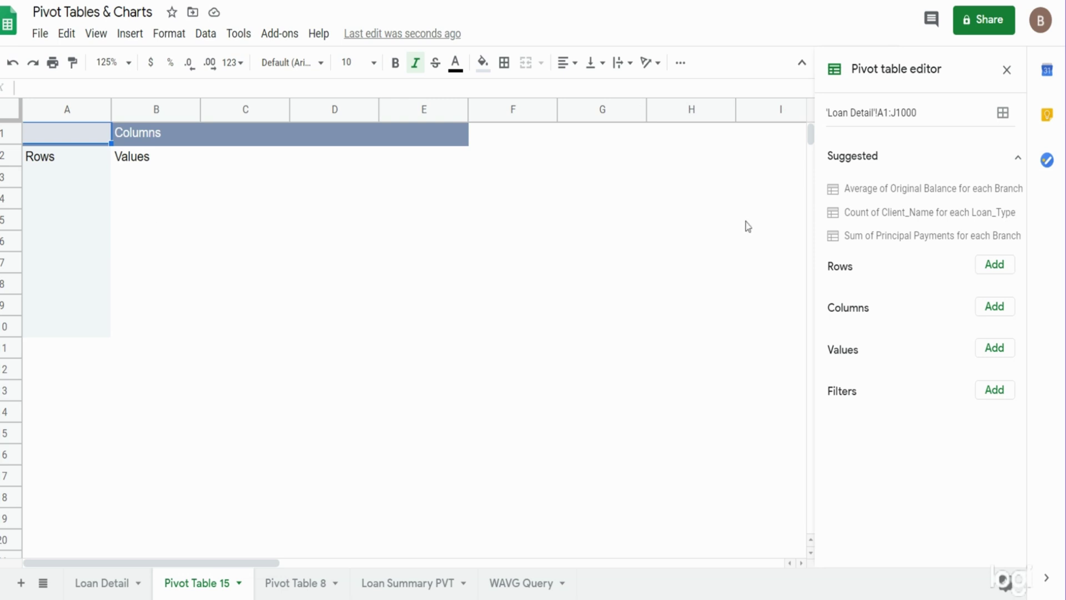
pyautogui.click(996, 265)
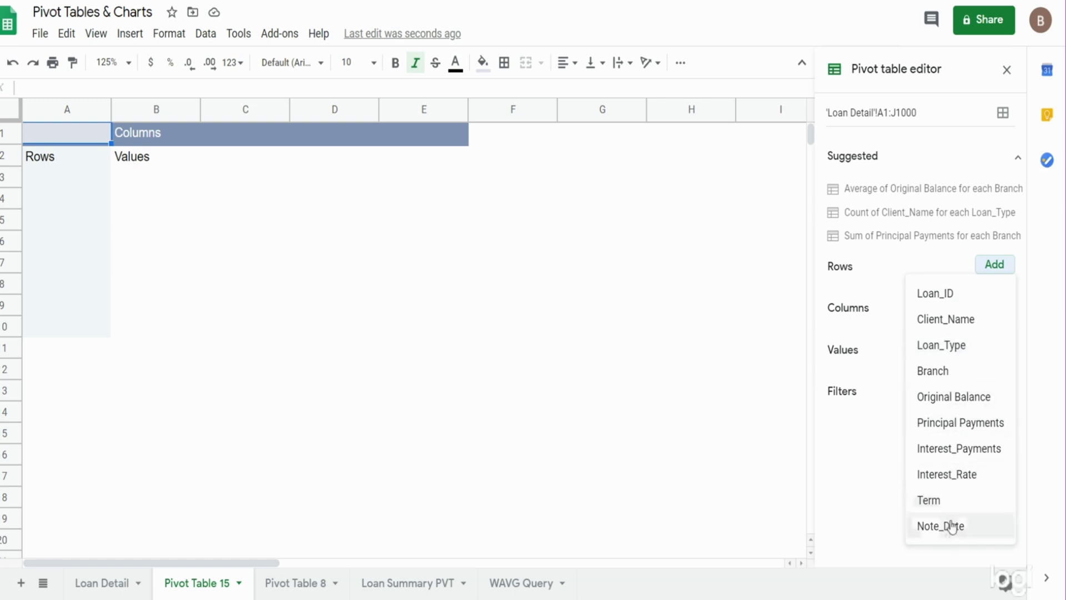
pyautogui.click(946, 371)
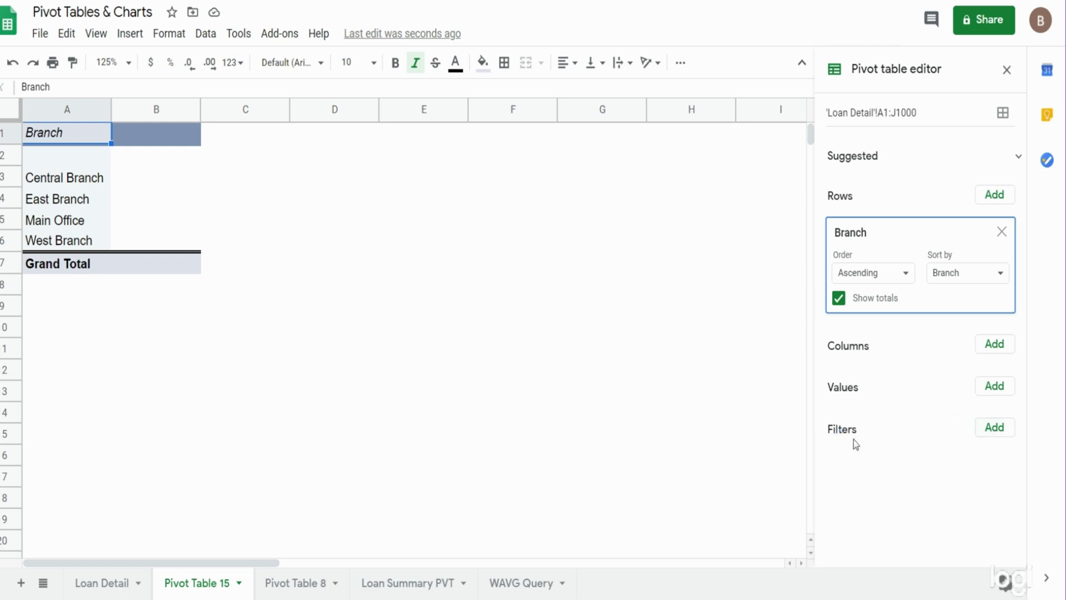
# Add a Branch filter that excludes blanks, keeping the four branches
pyautogui.click(1000, 437)
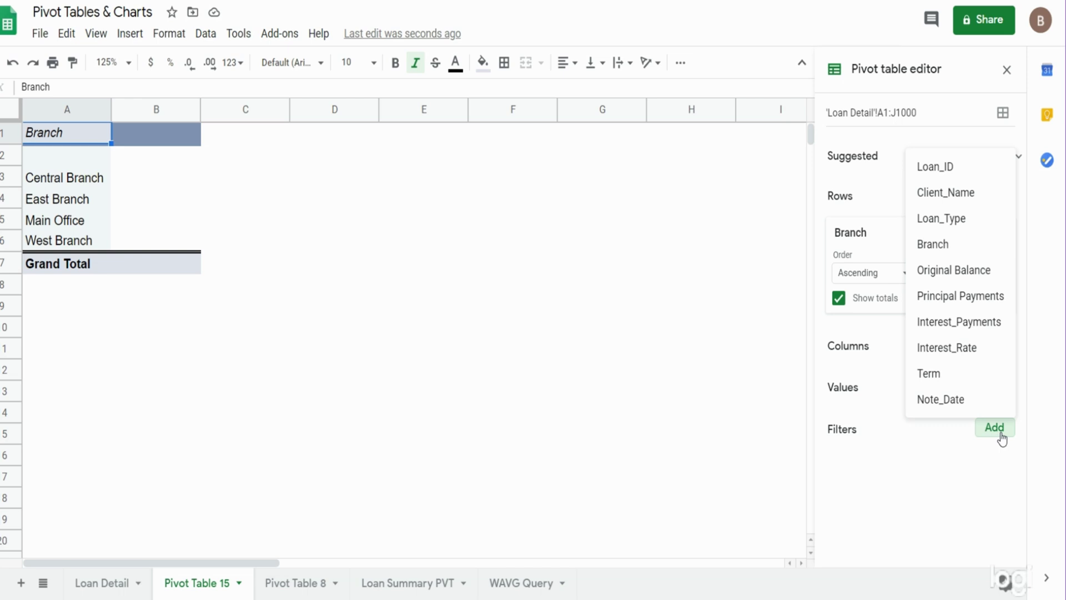
pyautogui.click(960, 247)
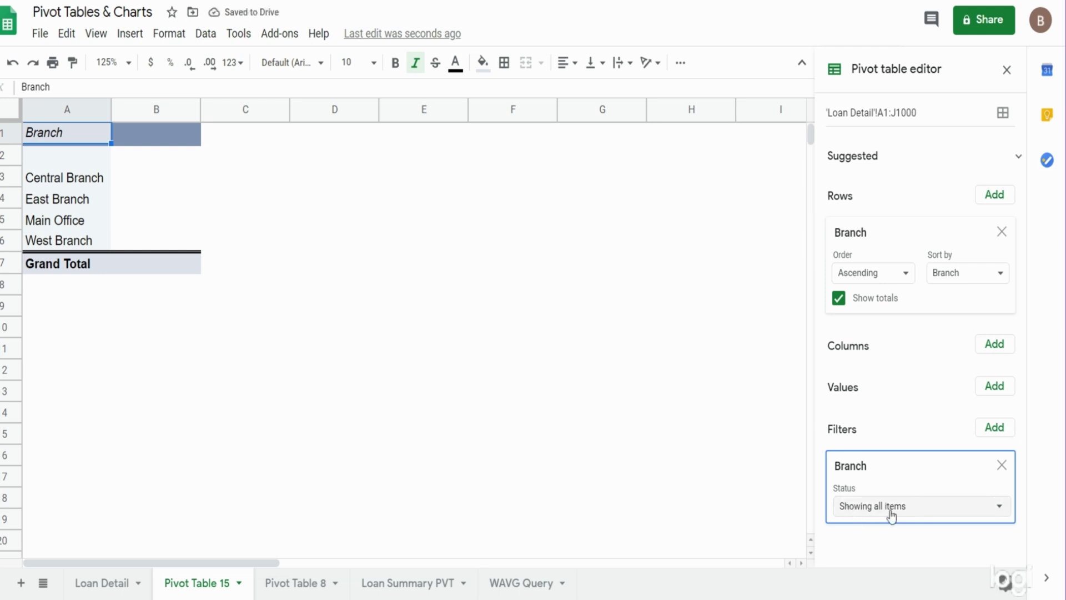
pyautogui.click(999, 509)
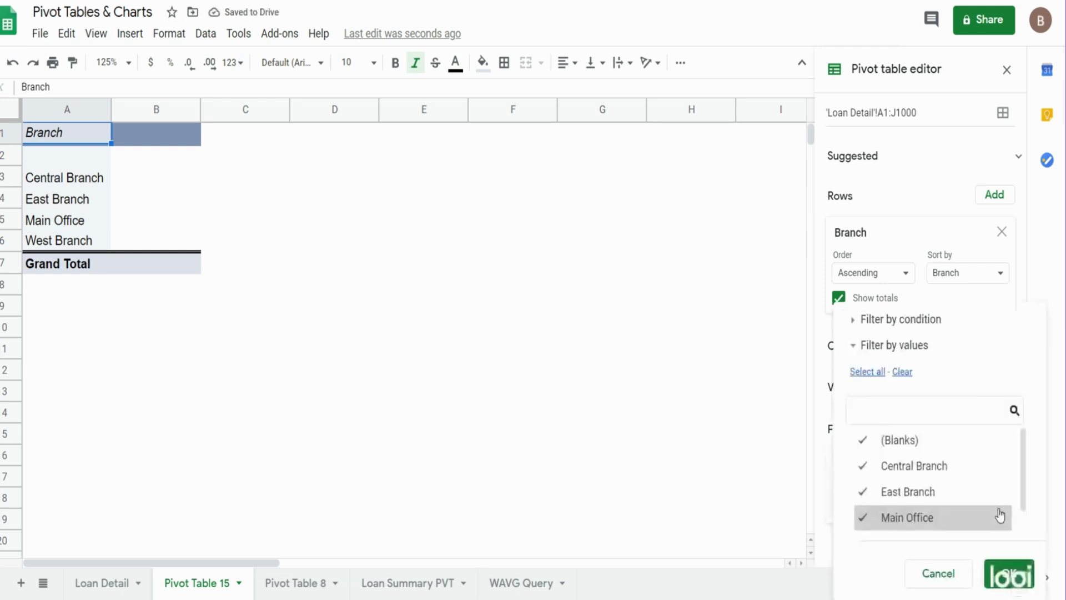
pyautogui.click(862, 443)
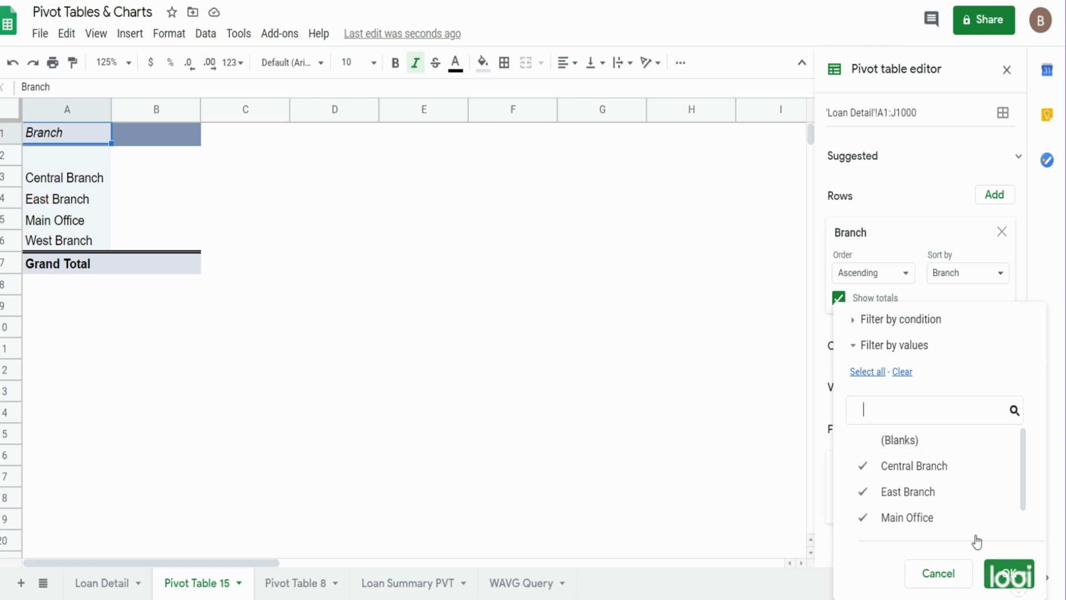
pyautogui.click(1008, 574)
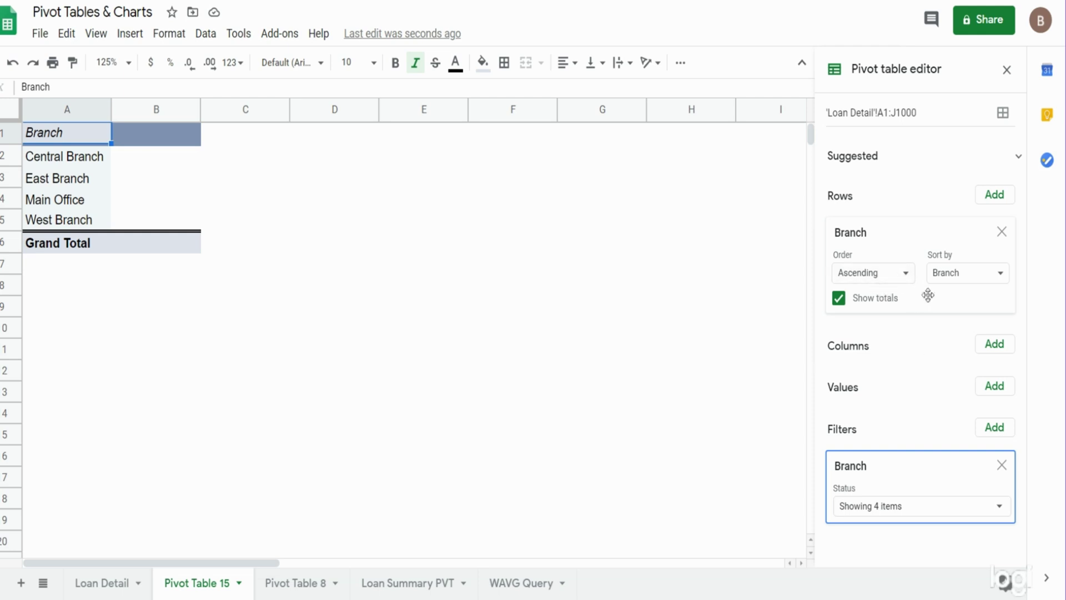
# Nest Loan_Type rows under Branch and autofit column A to the branch names
pyautogui.click(995, 195)
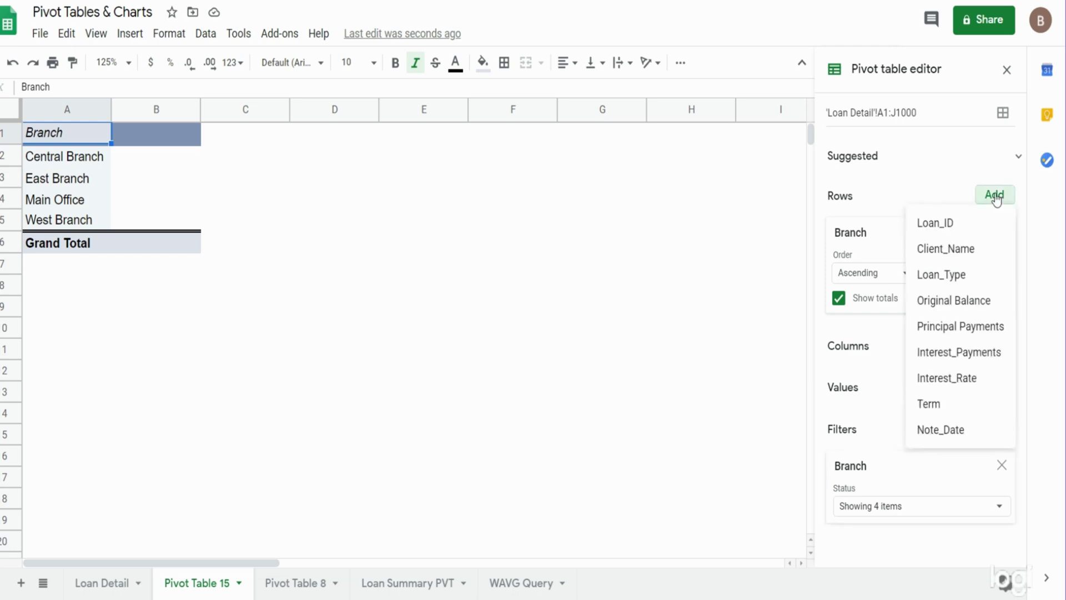
pyautogui.click(968, 283)
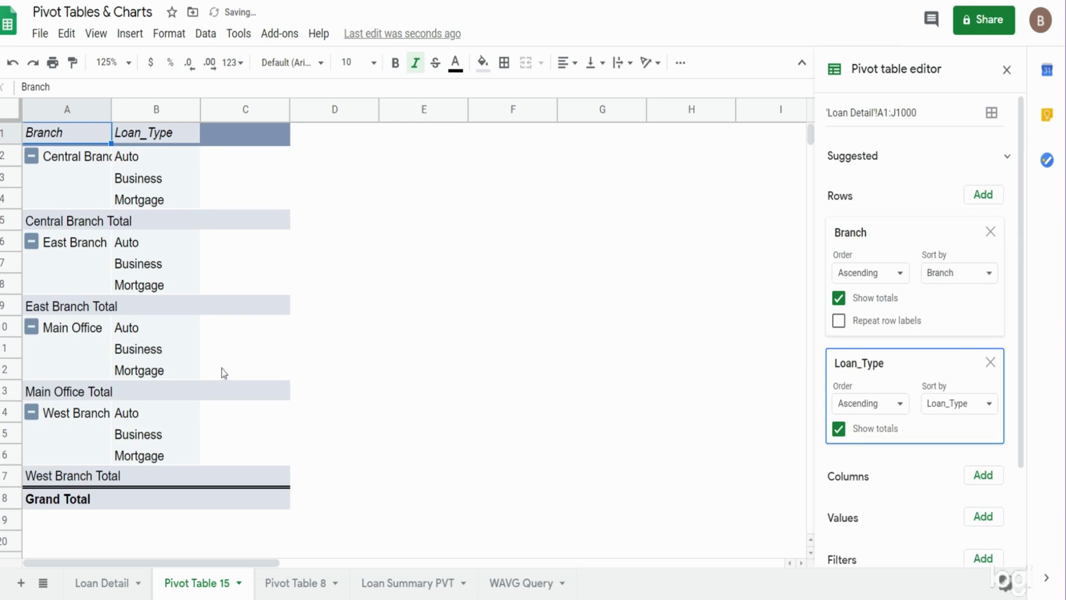
pyautogui.doubleClick(109, 109)
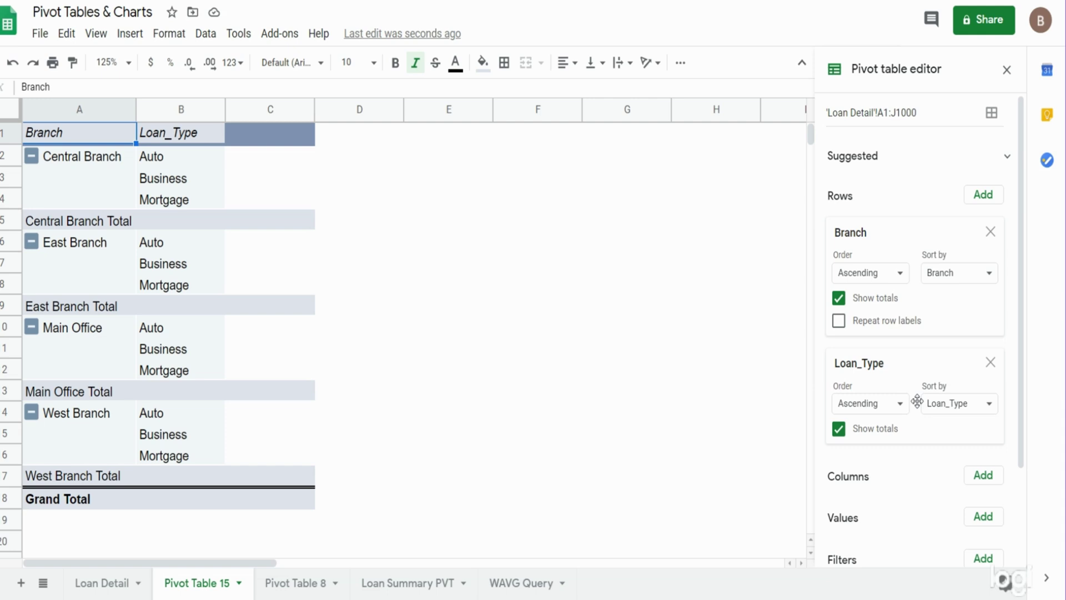
# Add Original Balance as a summed value for each branch and loan type
pyautogui.scroll(-2, 917, 401)
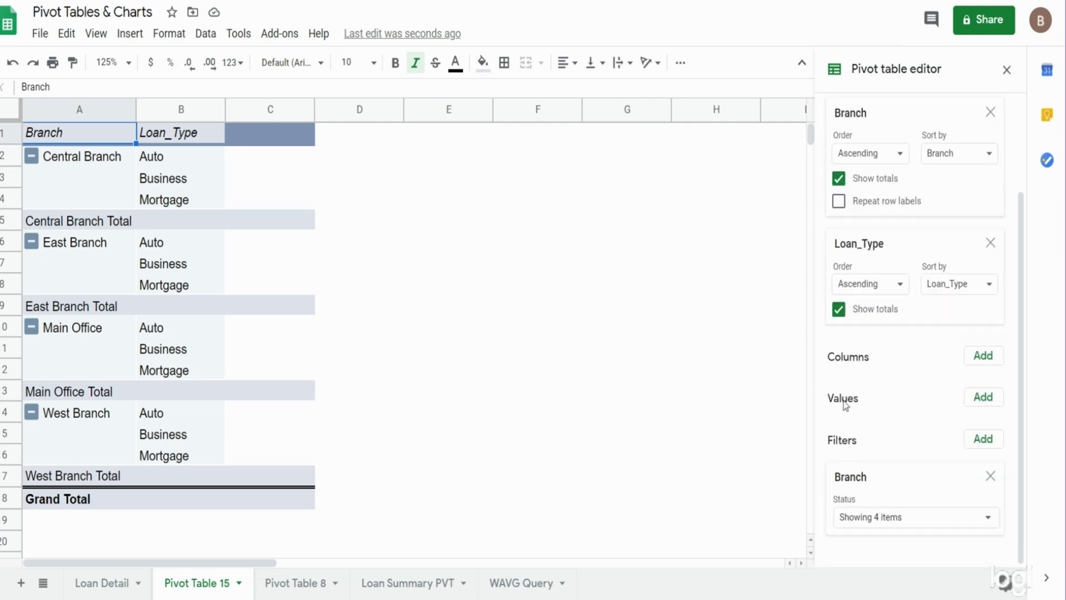
pyautogui.click(983, 398)
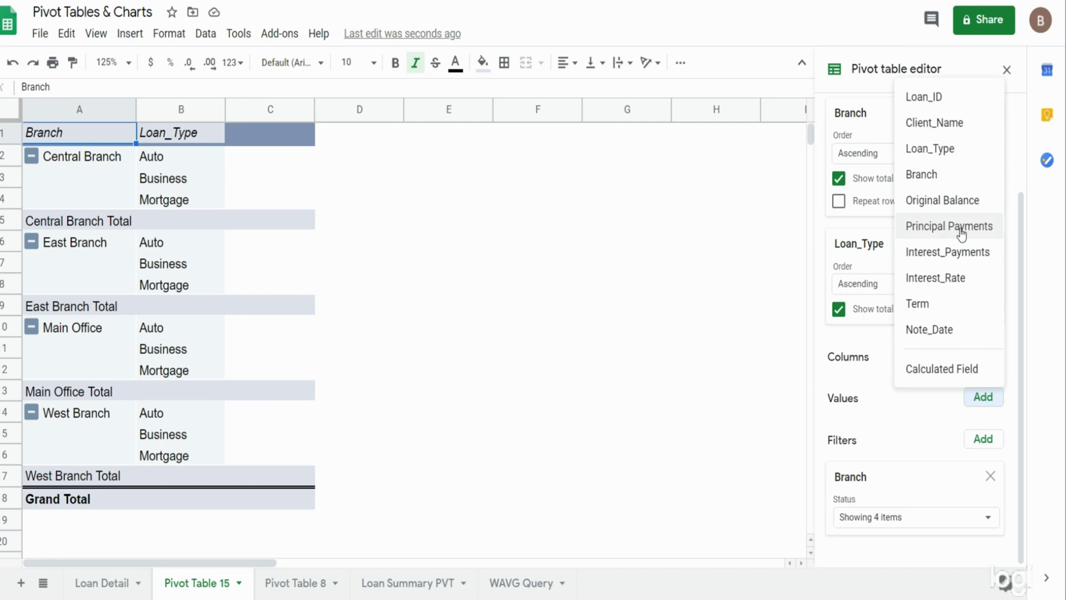
pyautogui.click(942, 201)
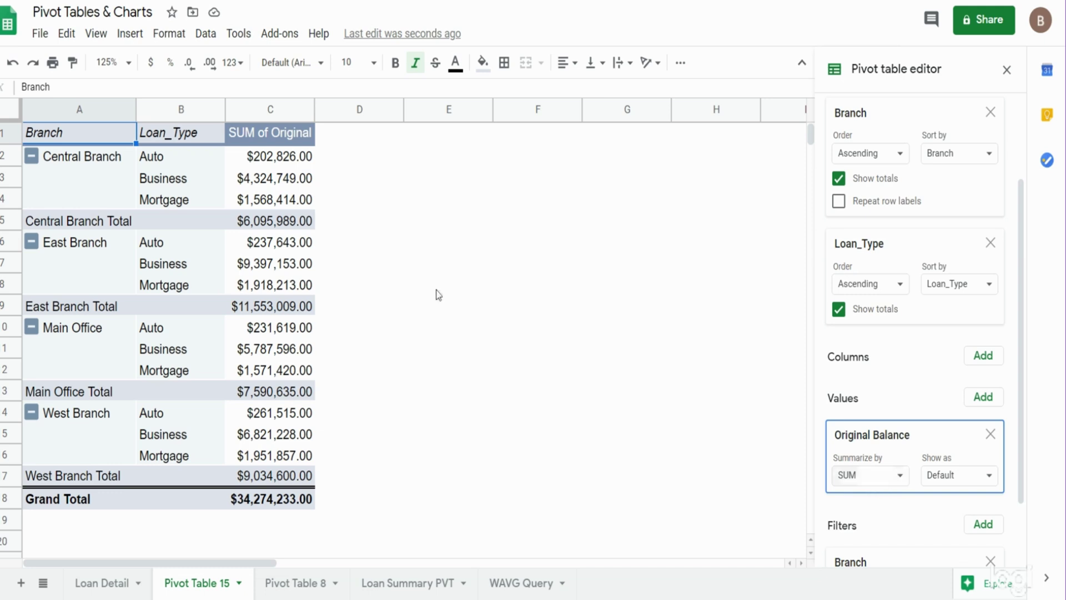
# Rename the C1 header from 'SUM of Original Balance' to 'Original Balance' and autofit column C
pyautogui.click(259, 133)
pyautogui.doubleClick(259, 134)
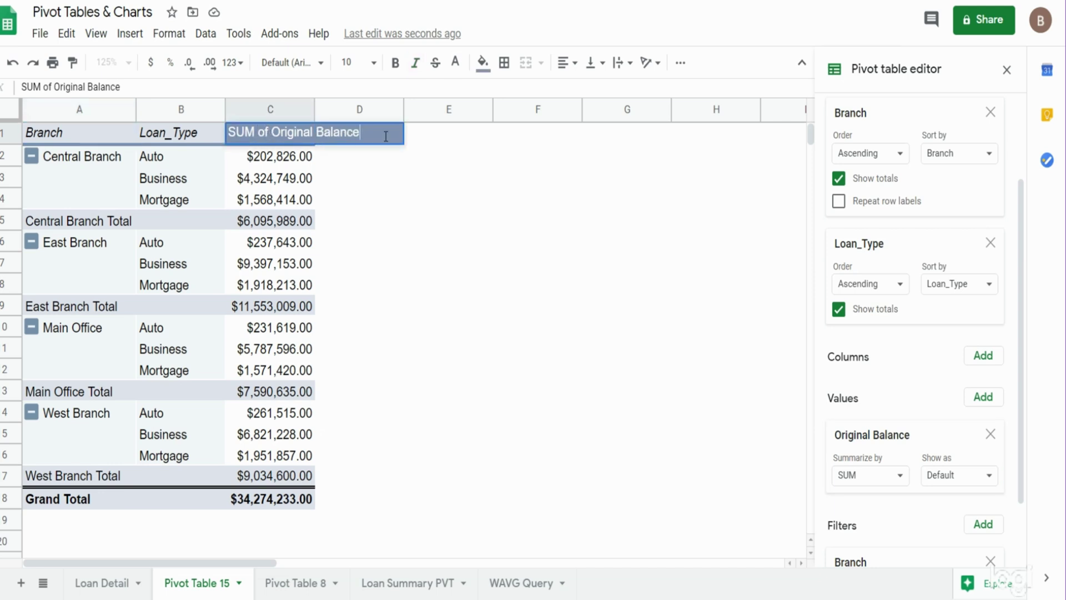
pyautogui.click(272, 132)
pyautogui.press('BackSpace')
pyautogui.press('BackSpace')
pyautogui.press('BackSpace')
pyautogui.press('BackSpace')
pyautogui.press('BackSpace')
pyautogui.press('BackSpace')
pyautogui.press('BackSpace')
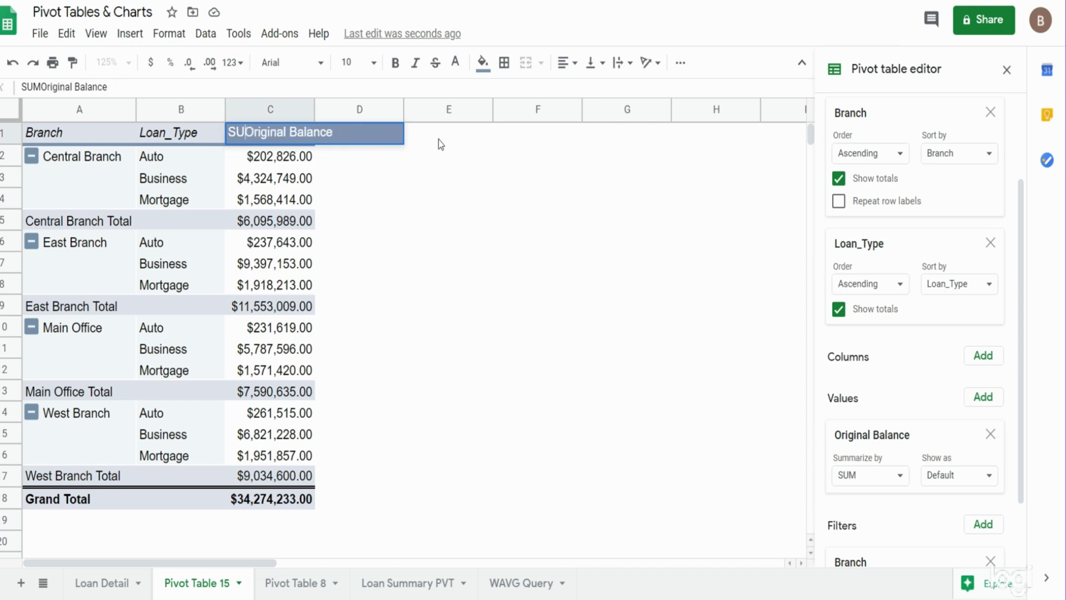
pyautogui.press('Return')
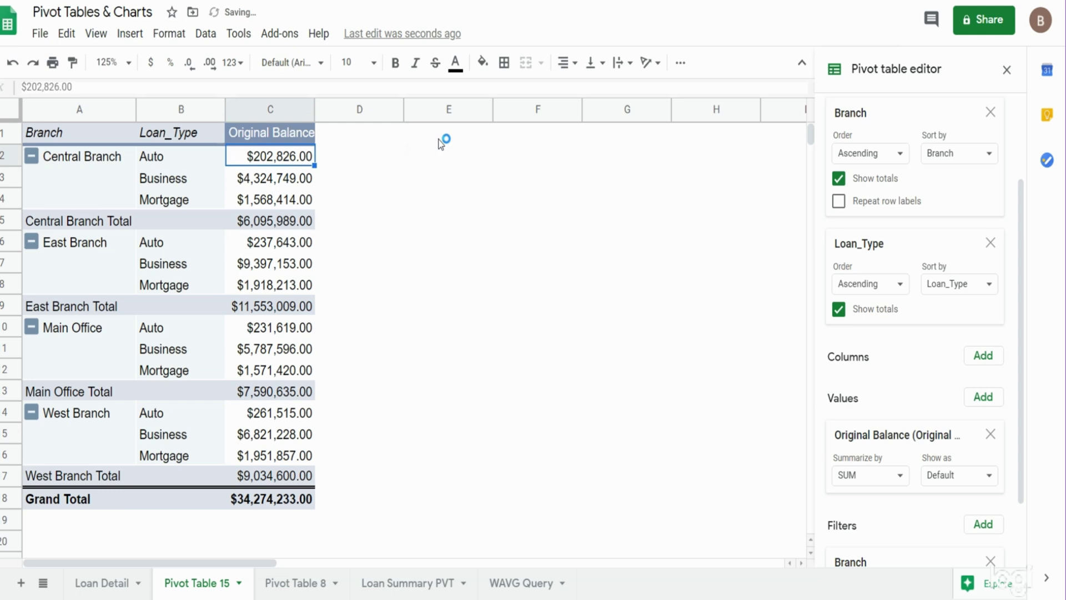
pyautogui.doubleClick(313, 107)
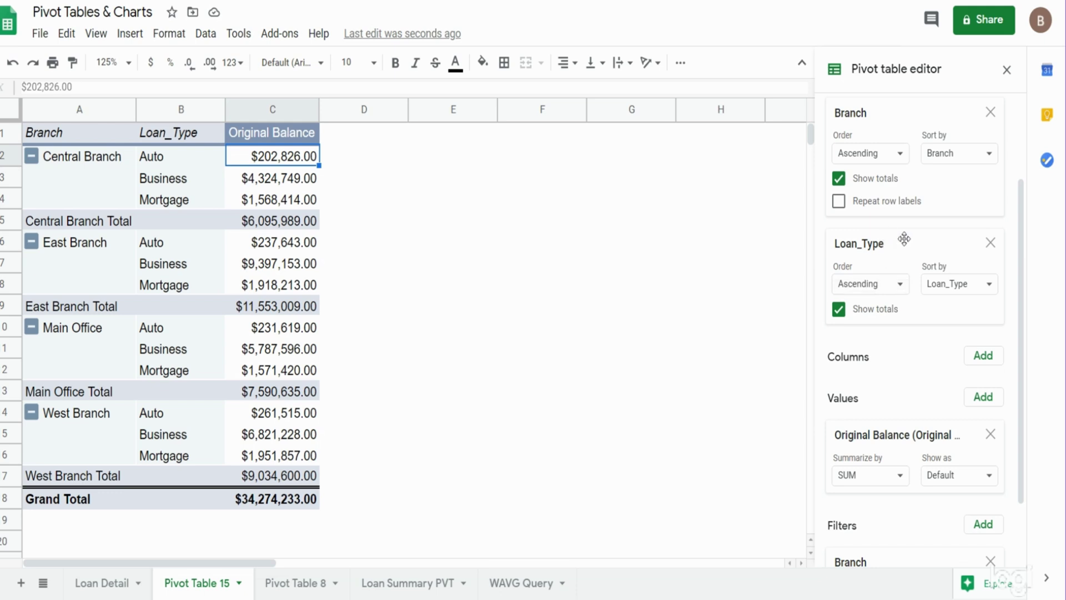
# Try Loan_Type as a column field for a cross-tab, then move it back to Rows
pyautogui.moveTo(904, 240); pyautogui.dragTo(908, 288)
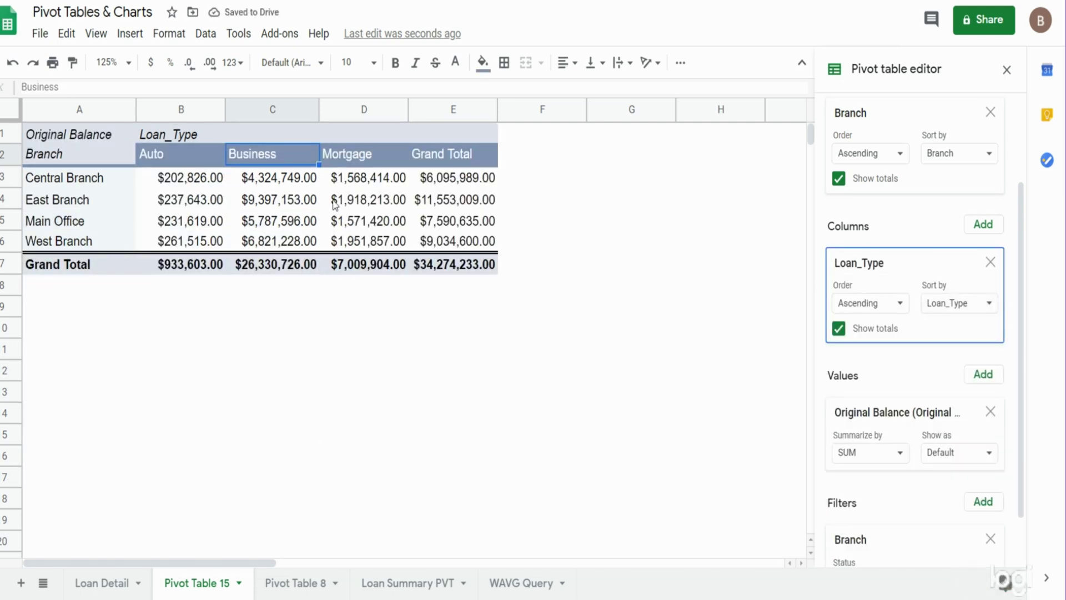
pyautogui.moveTo(936, 257)
pyautogui.mouseDown()
pyautogui.moveTo(936, 226)
pyautogui.moveTo(932, 249)
pyautogui.mouseUp()
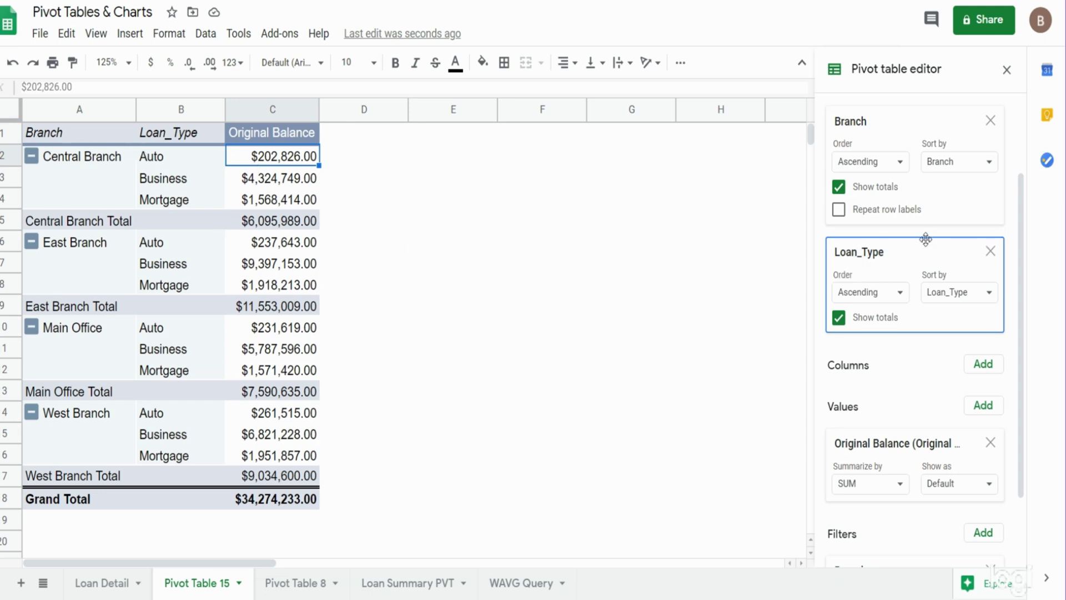
# Try Loan_Type above Branch in rows, then restore Branch as the outer grouping
pyautogui.moveTo(921, 237); pyautogui.dragTo(928, 120)
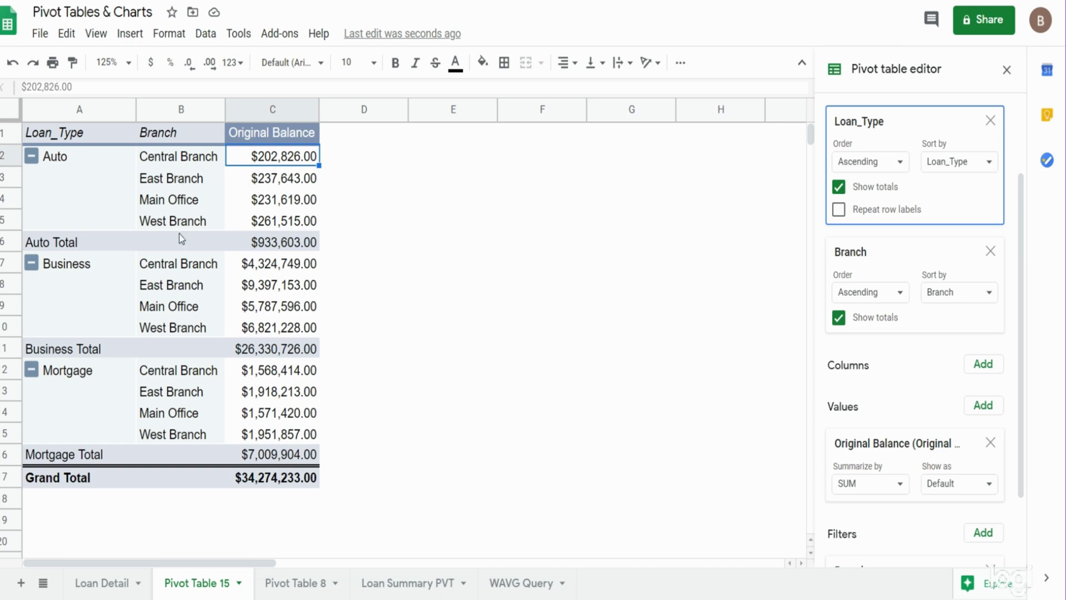
pyautogui.moveTo(914, 112); pyautogui.dragTo(918, 226)
pyautogui.moveTo(902, 269); pyautogui.dragTo(909, 131)
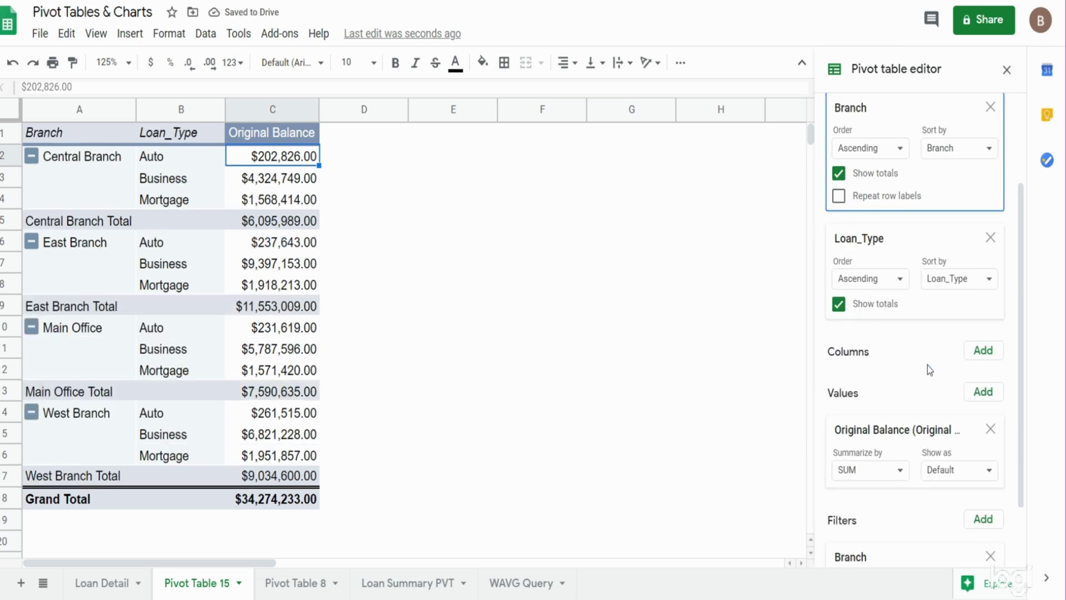
# Add a second Original Balance value displayed as % of column
pyautogui.scroll(-2, 927, 365)
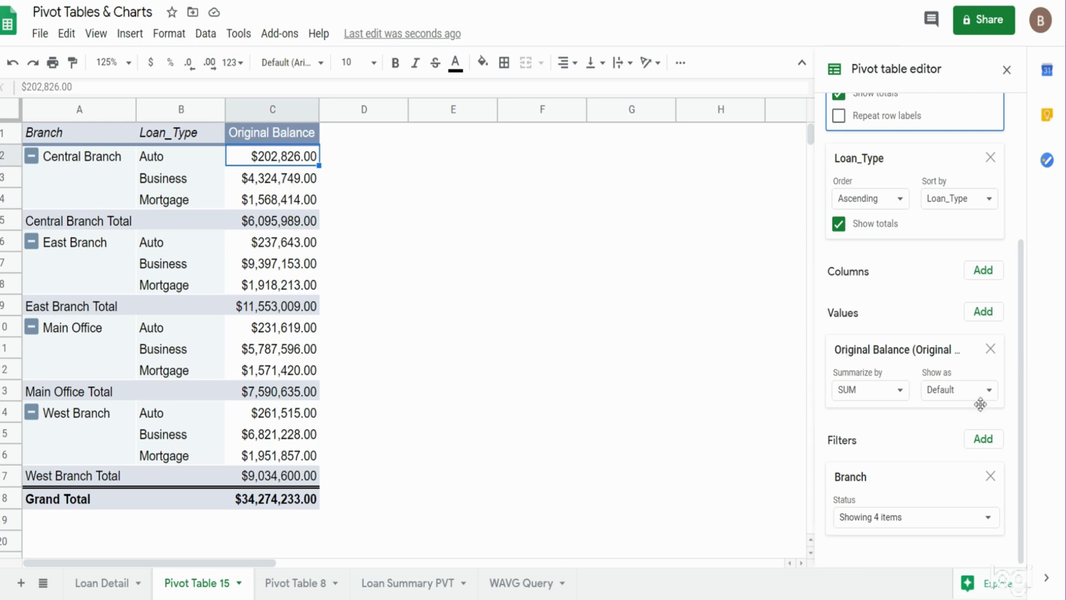
pyautogui.click(977, 315)
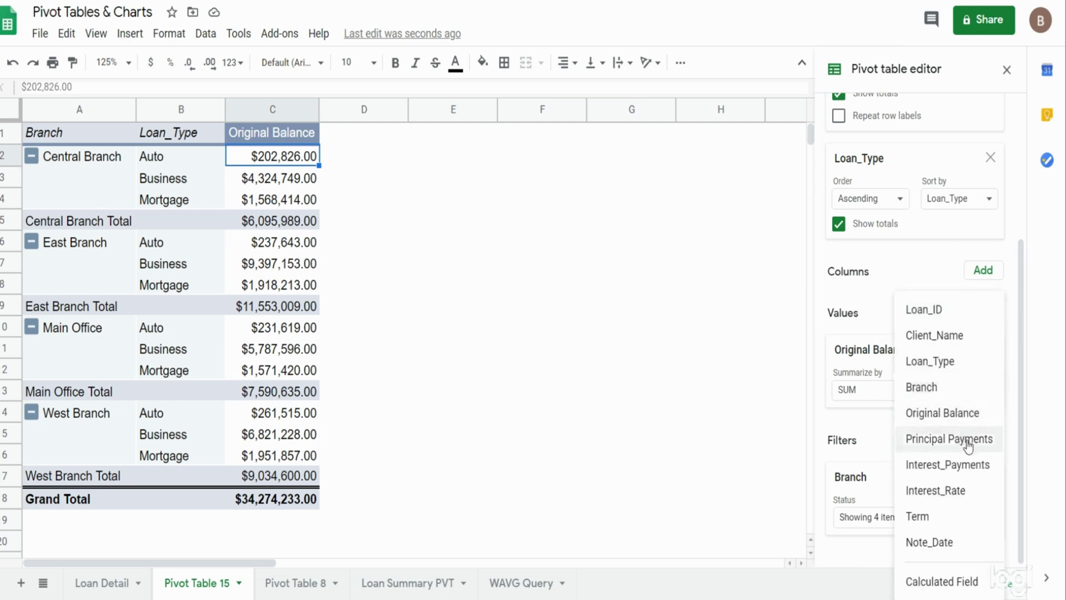
pyautogui.click(958, 412)
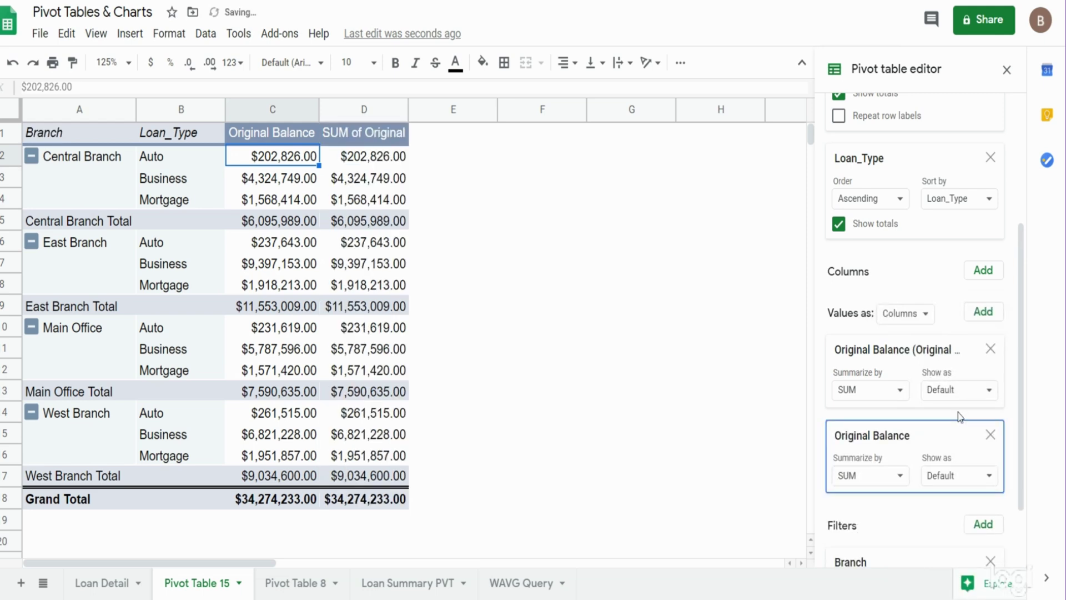
pyautogui.click(900, 476)
pyautogui.click(899, 485)
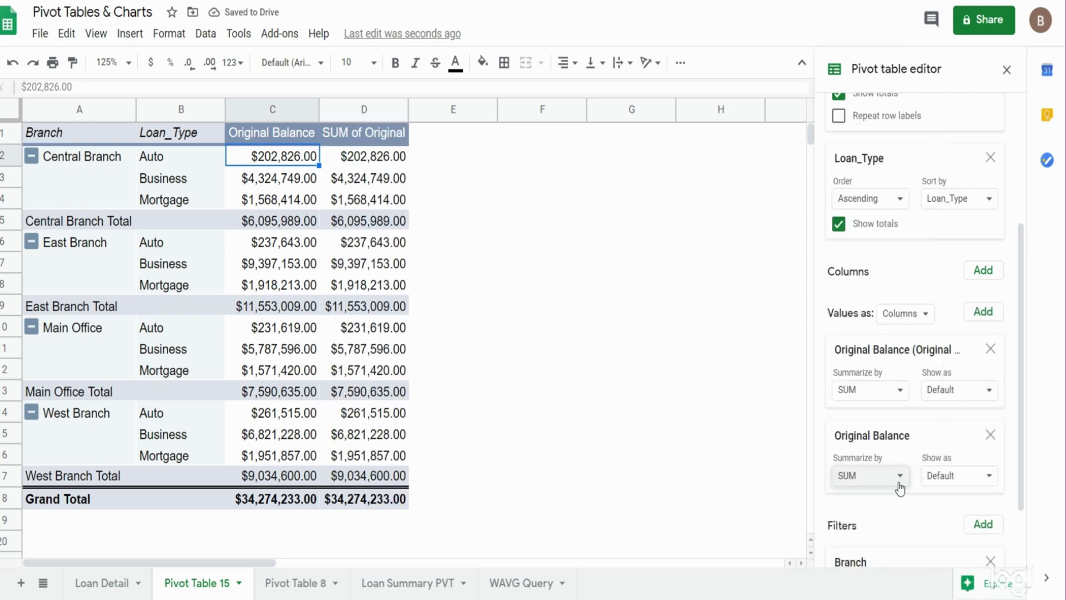
pyautogui.click(977, 479)
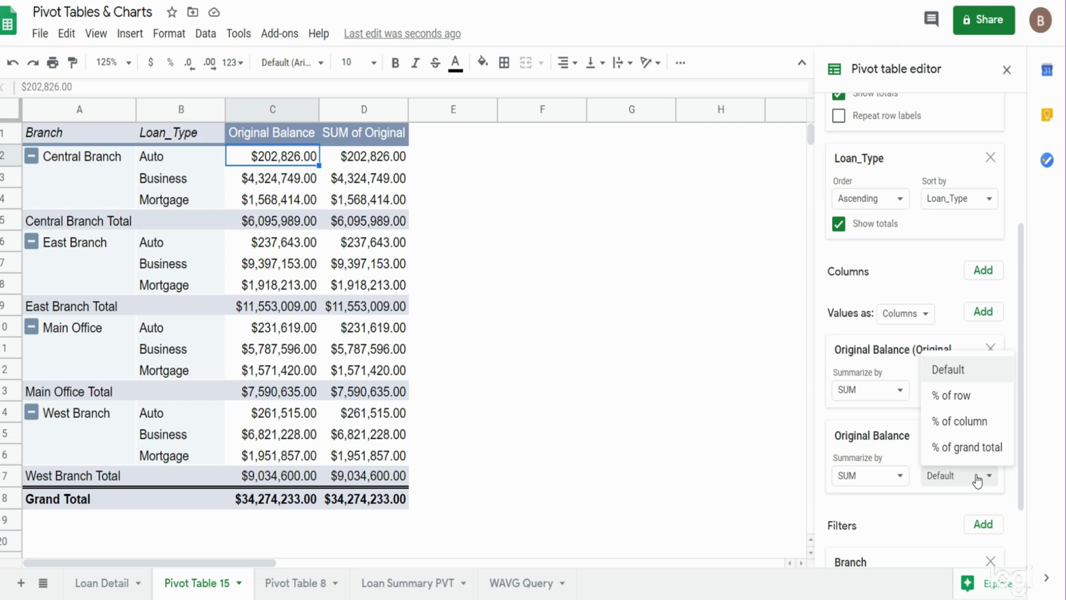
pyautogui.click(972, 424)
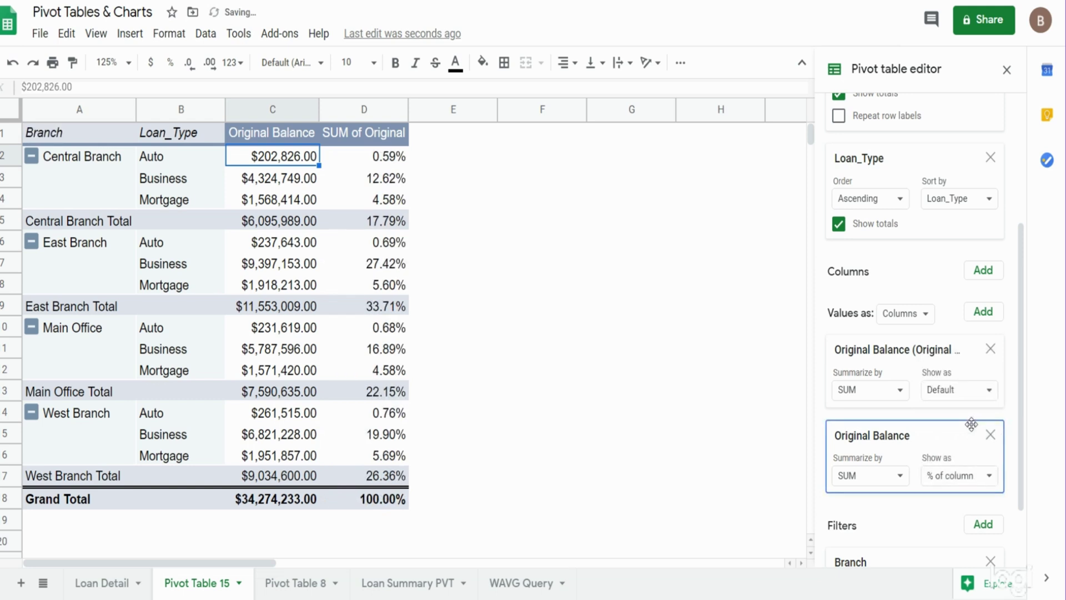
# Check the percent column: the 100.00% Grand Total and Central Branch's three loan-type percentages summed
pyautogui.click(535, 396)
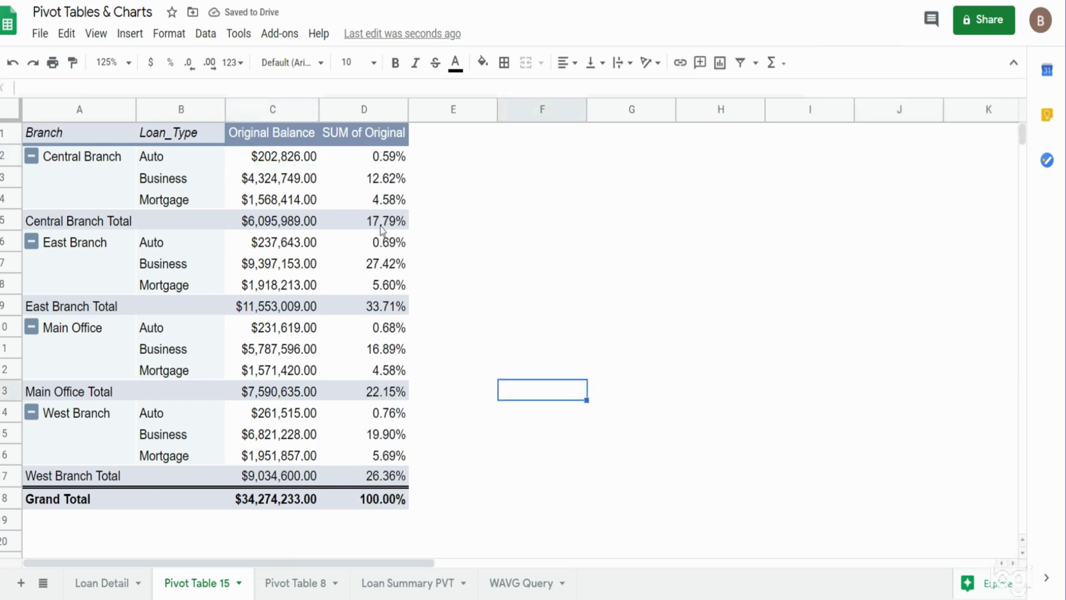
pyautogui.click(363, 498)
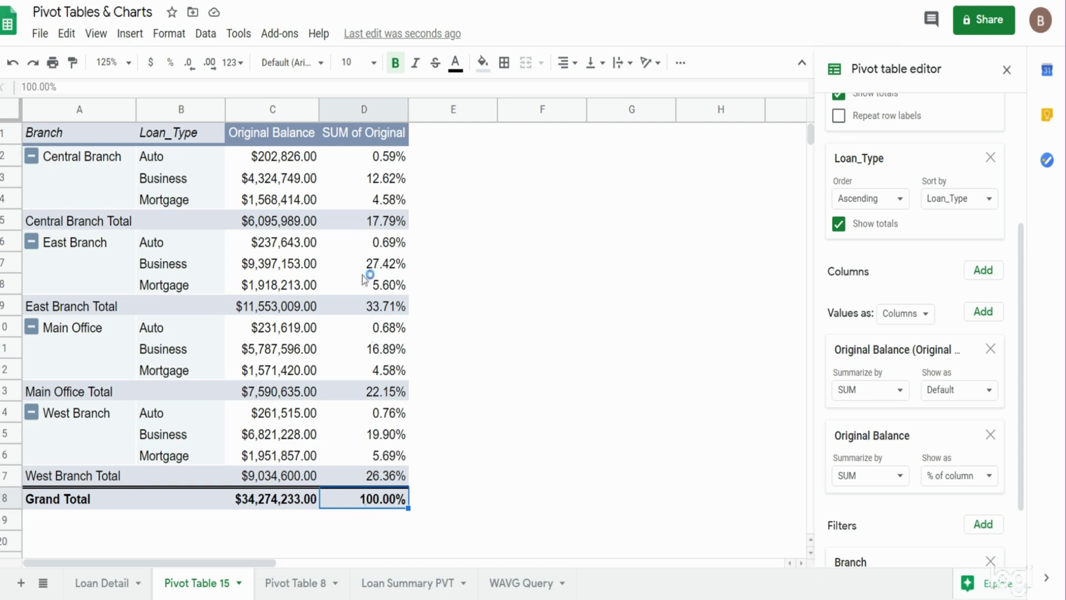
pyautogui.click(383, 183)
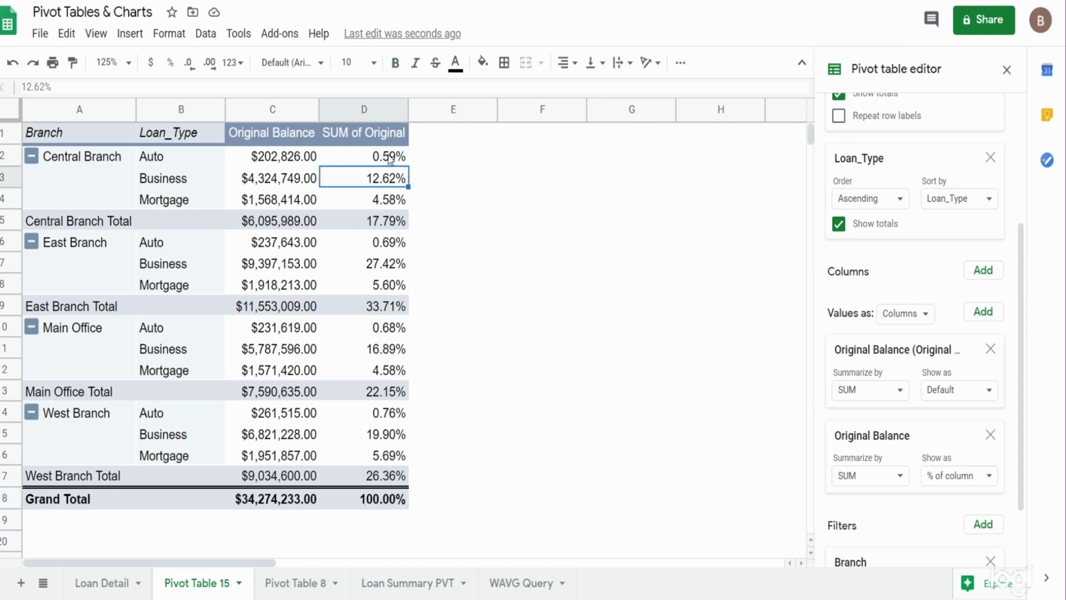
pyautogui.moveTo(389, 160); pyautogui.dragTo(393, 200)
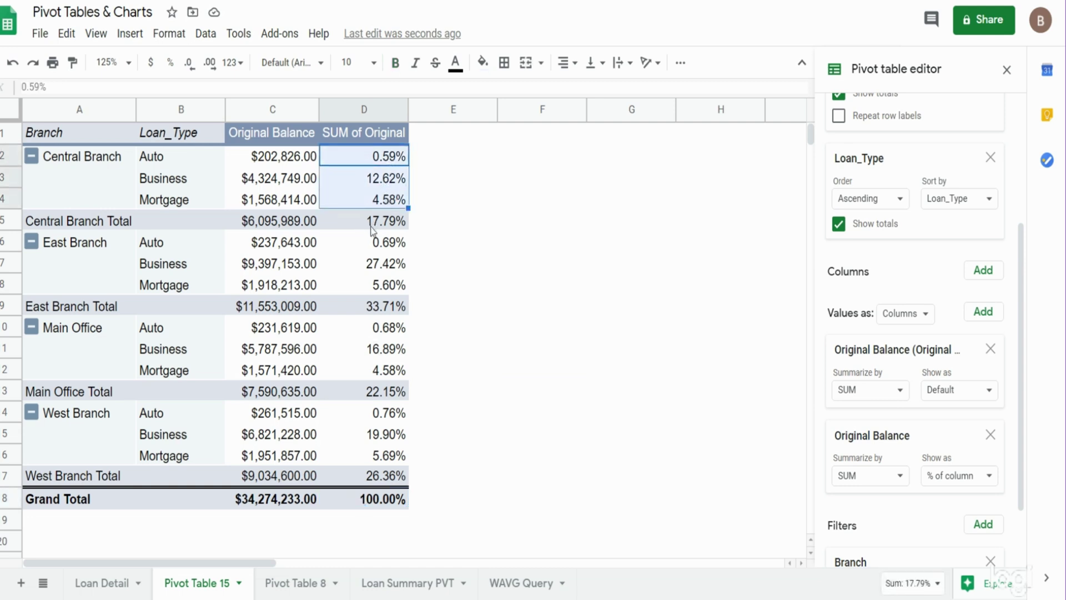
pyautogui.scroll(4, 958, 297)
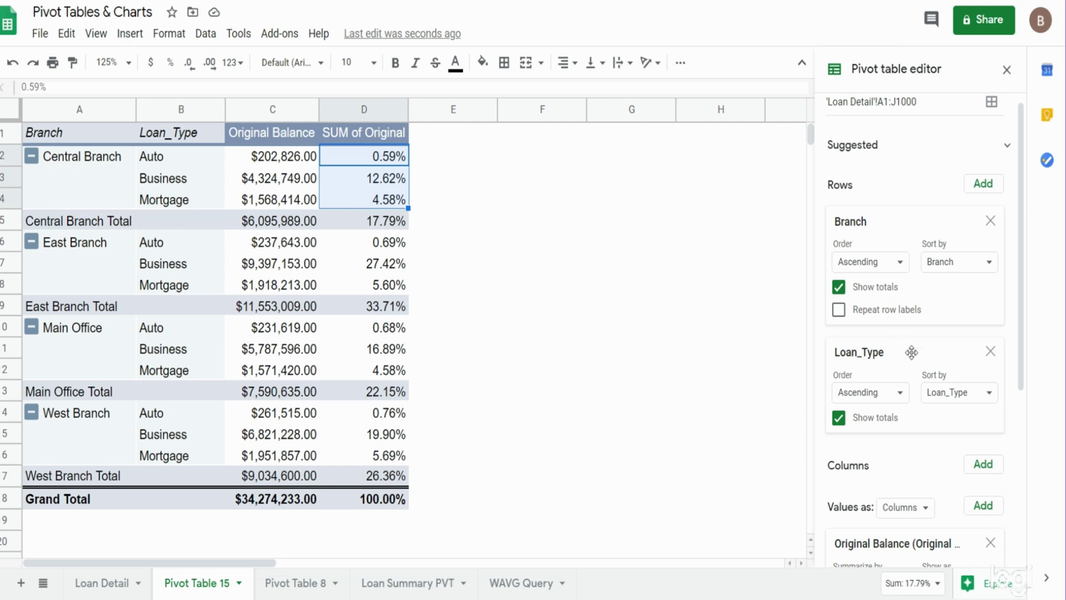
# Toggle Branch totals off and on, then enable Loan_Type totals to add a total row per branch
pyautogui.click(840, 419)
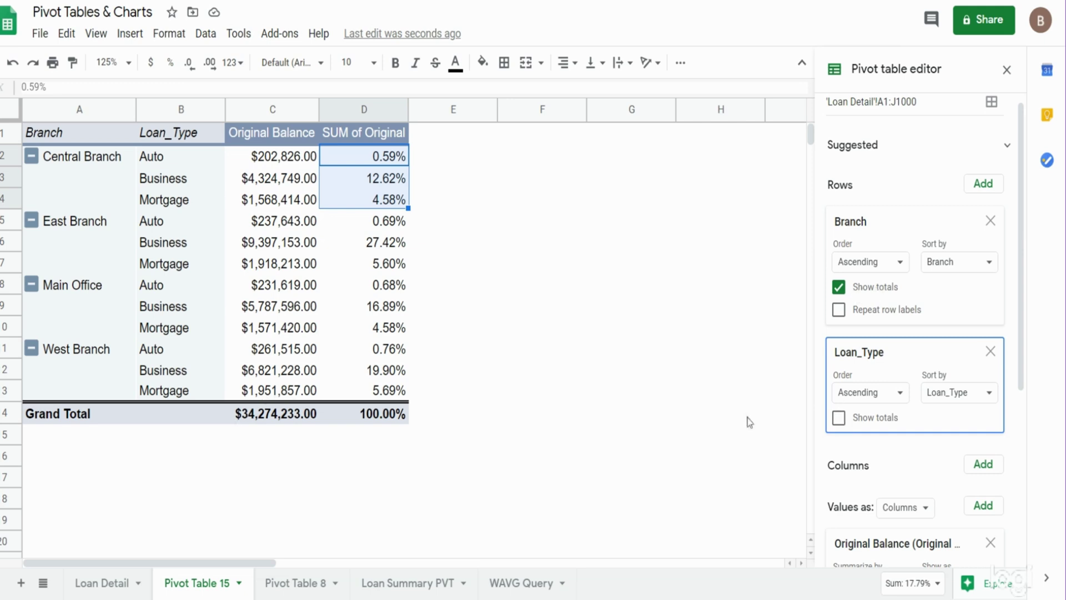
pyautogui.click(843, 293)
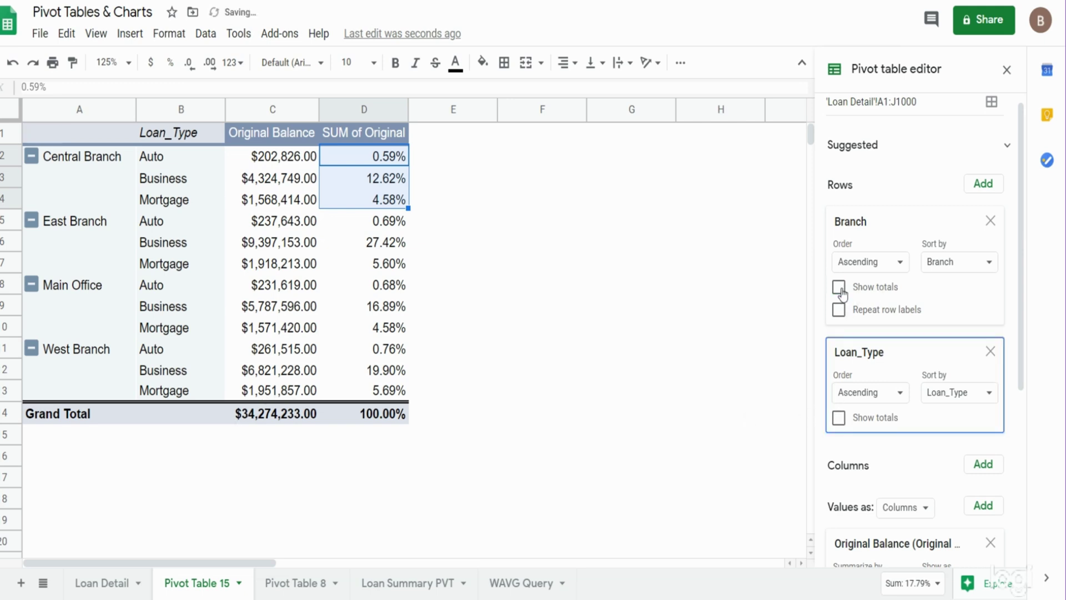
pyautogui.click(840, 288)
pyautogui.click(839, 418)
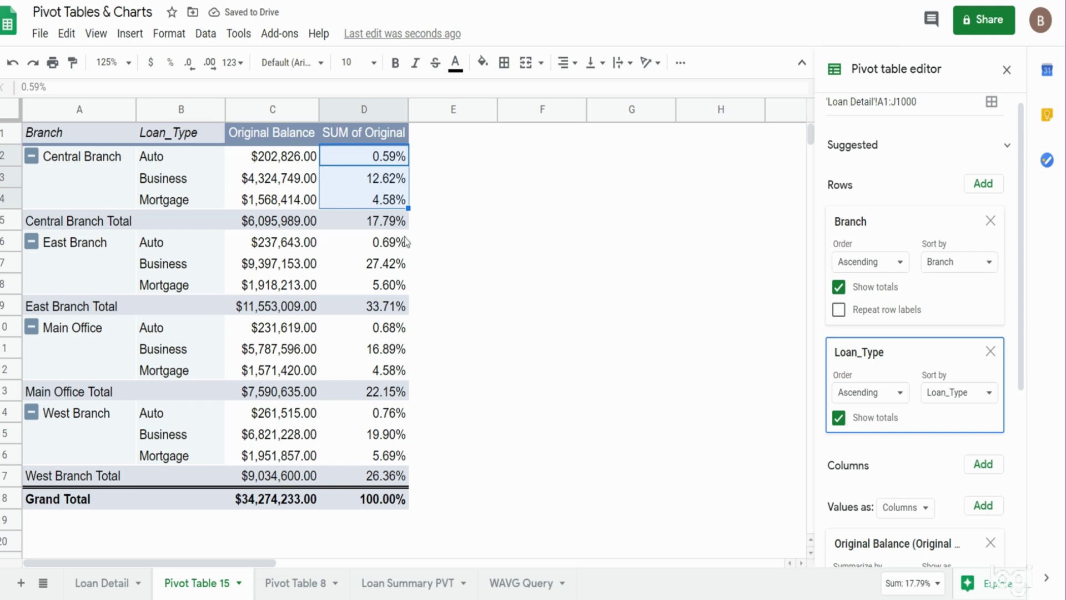
# Insert a slicer via Data > Slicer, place it right of the pivot table, and filter it on Branch
pyautogui.click(386, 163)
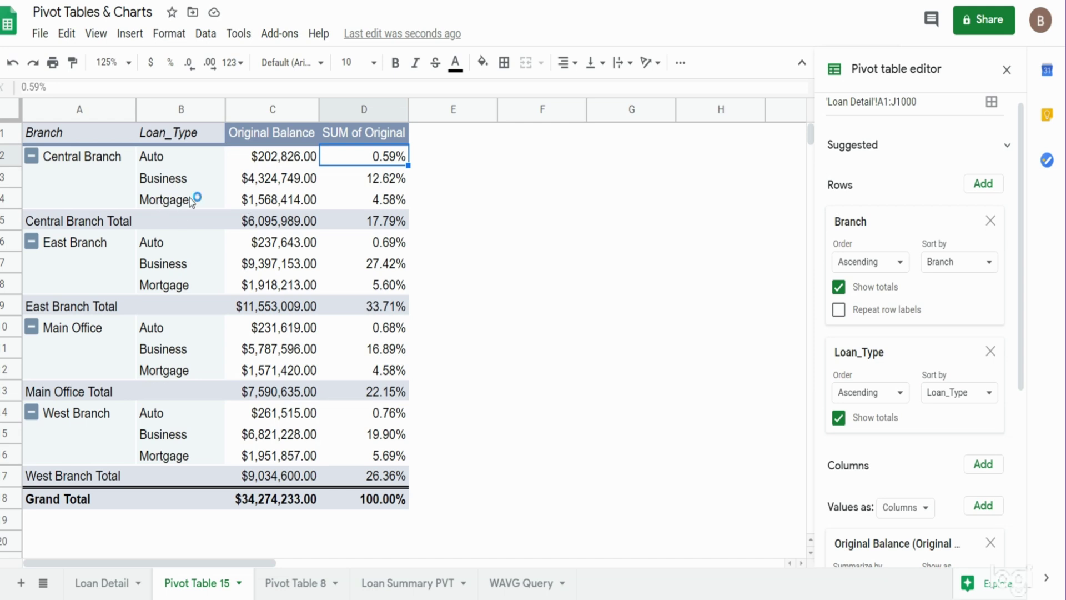
pyautogui.click(204, 34)
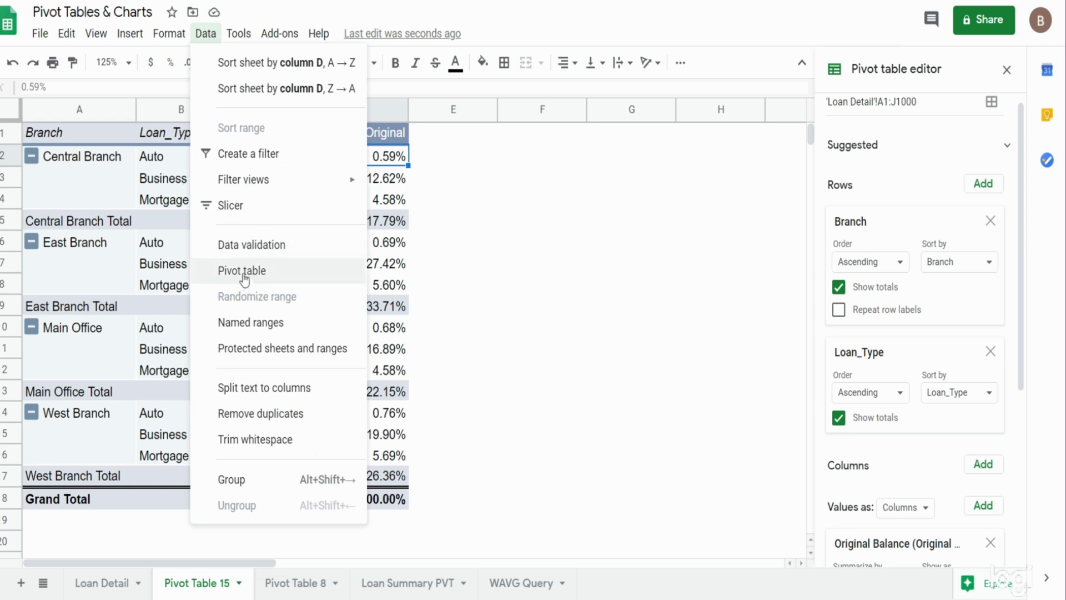
pyautogui.click(238, 207)
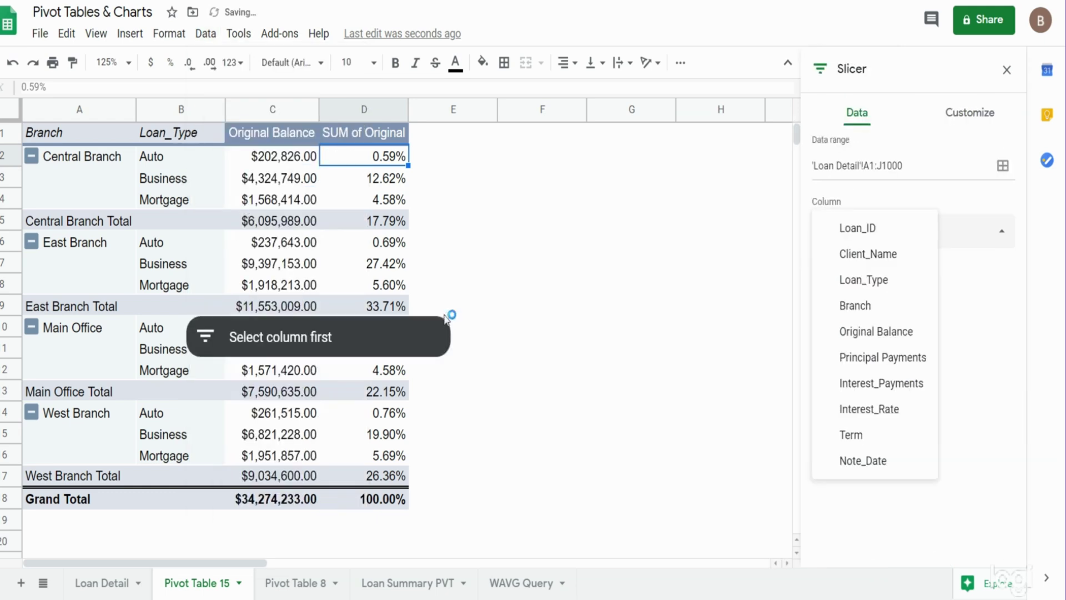
pyautogui.click(264, 328)
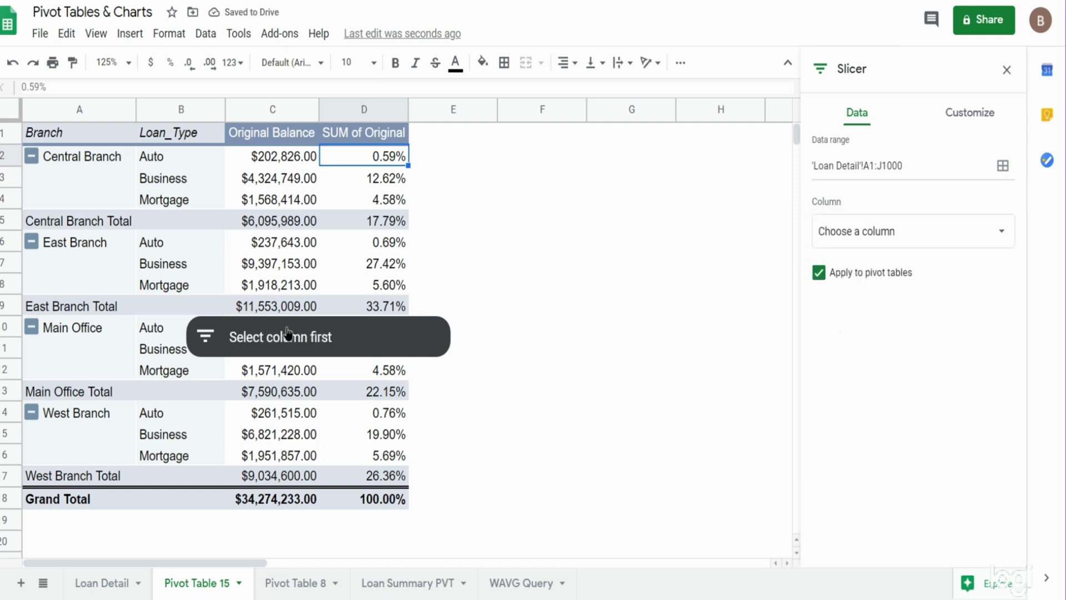
pyautogui.click(356, 338)
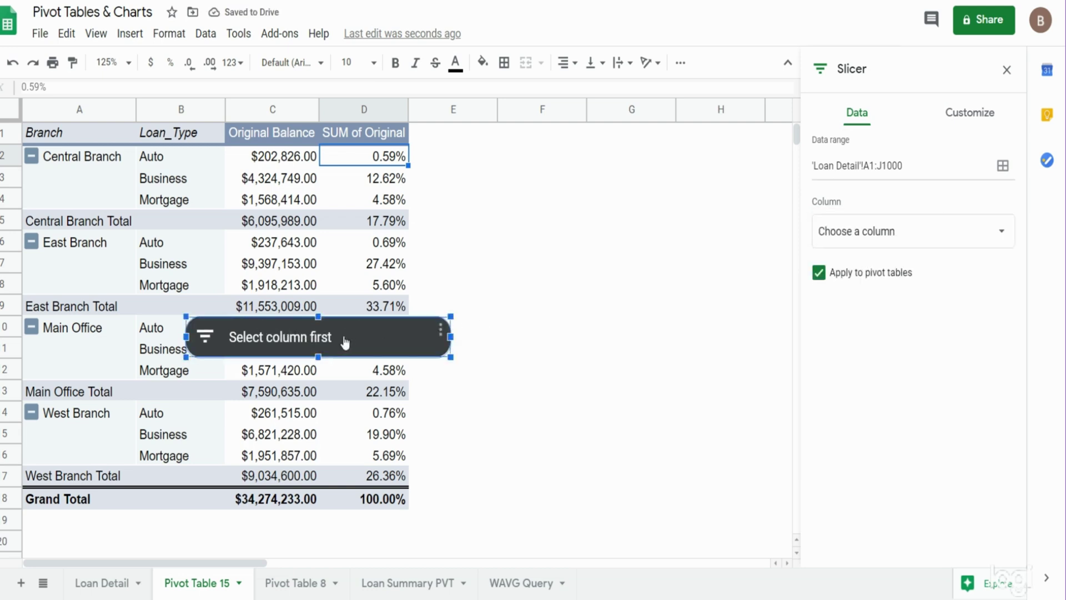
pyautogui.moveTo(345, 338); pyautogui.dragTo(588, 165)
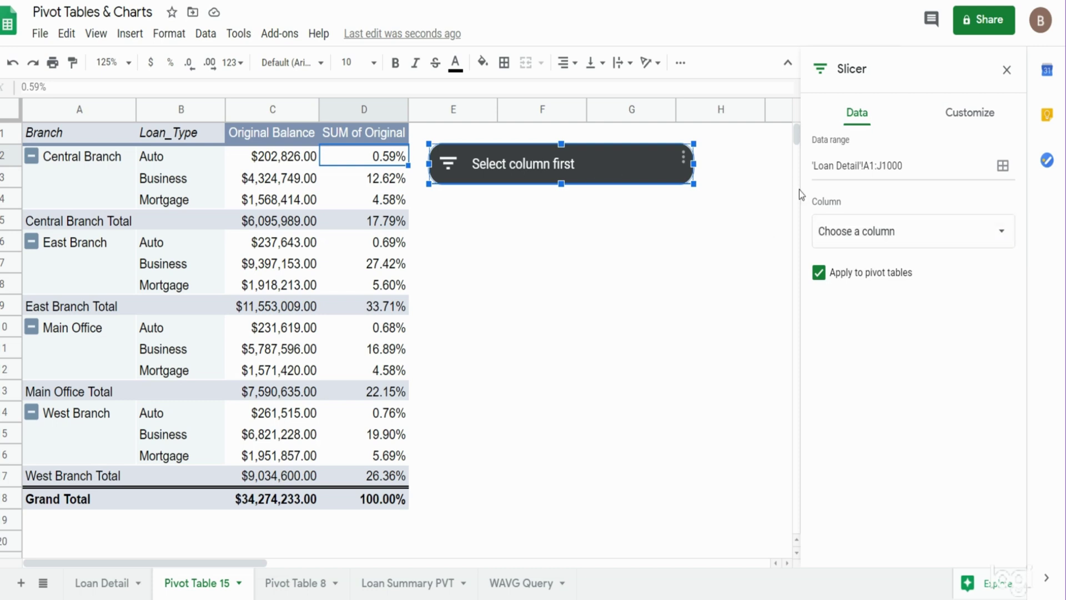
pyautogui.click(1000, 244)
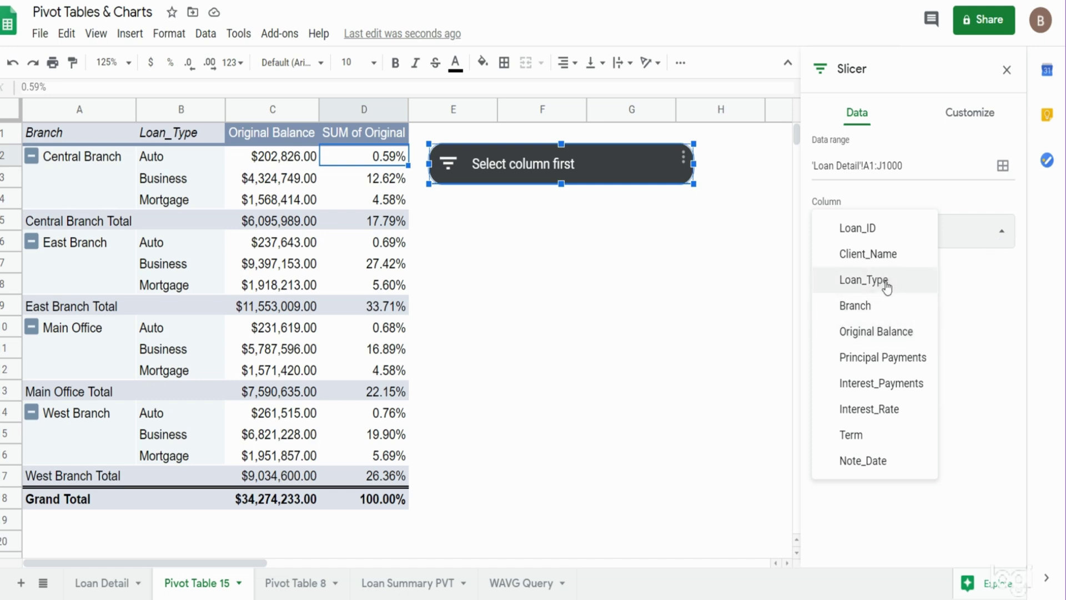
pyautogui.click(885, 306)
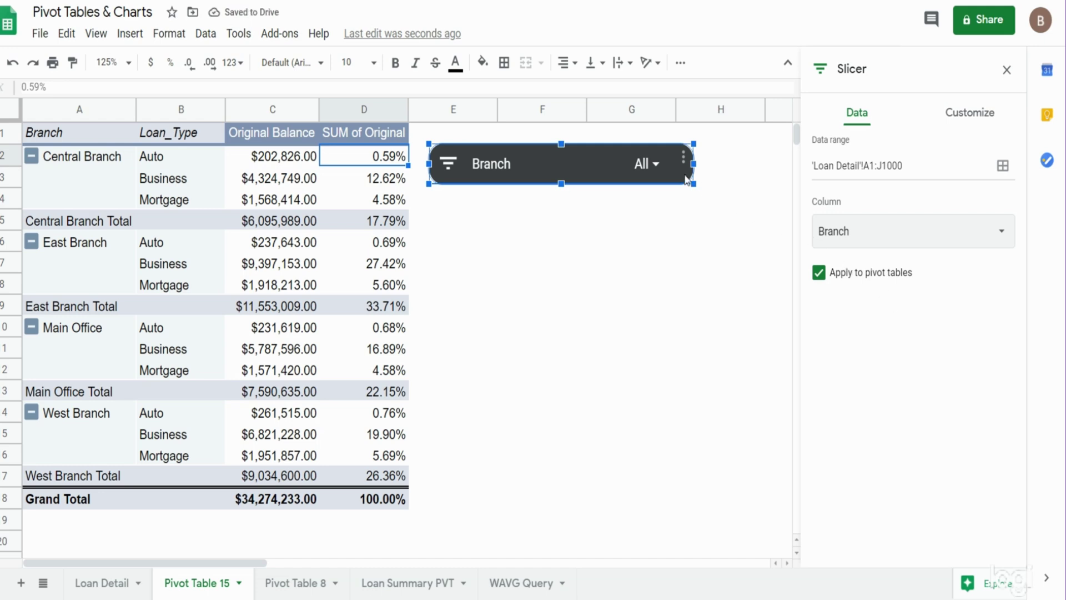
# Give the slicer a dark blue background and rename its title from Branch to Location
pyautogui.click(969, 114)
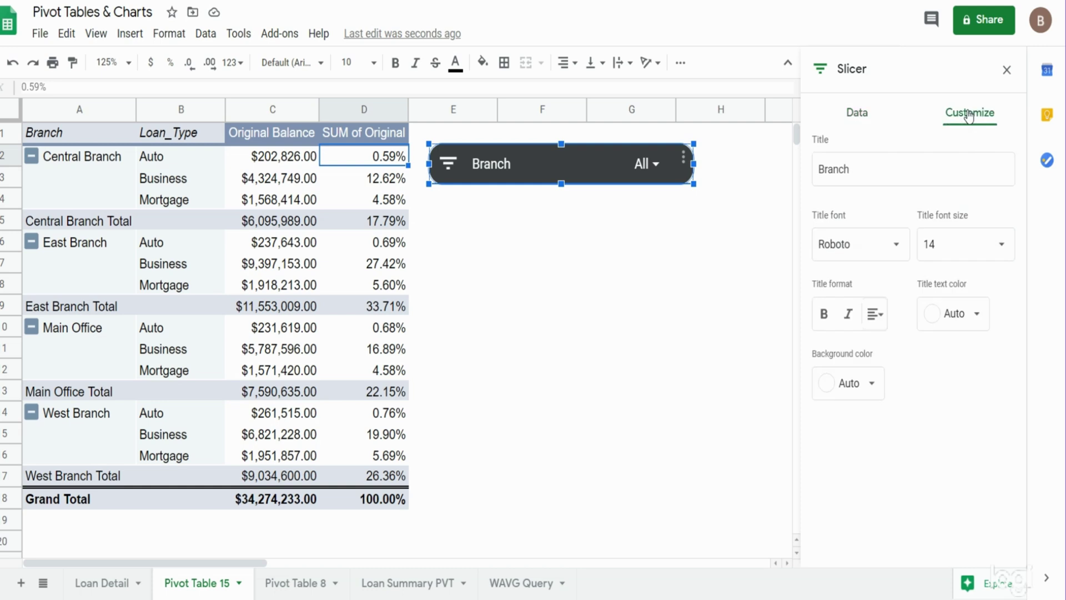
pyautogui.click(876, 389)
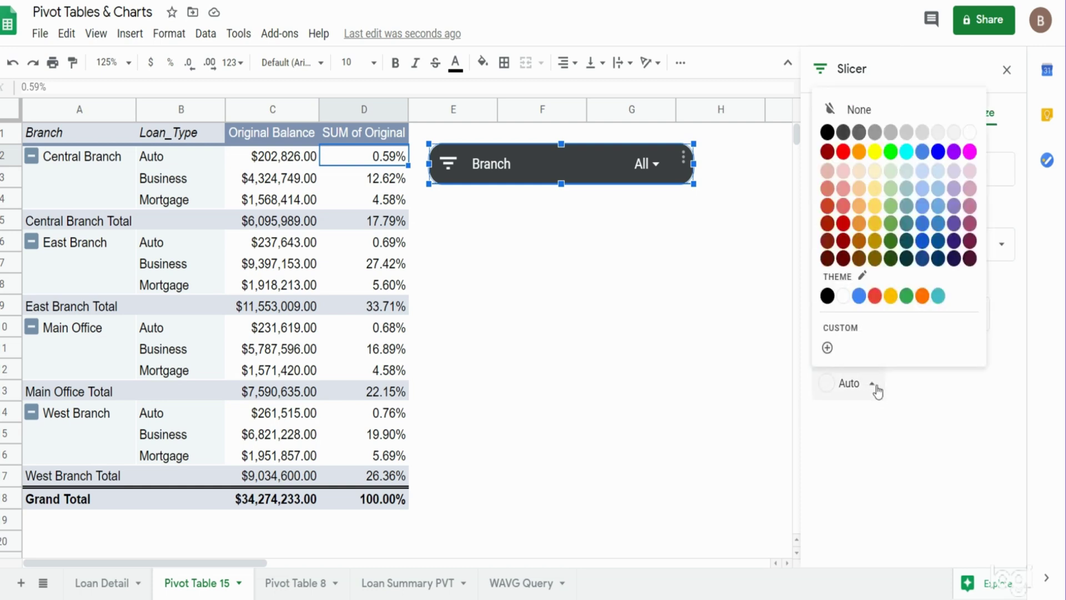
pyautogui.click(938, 258)
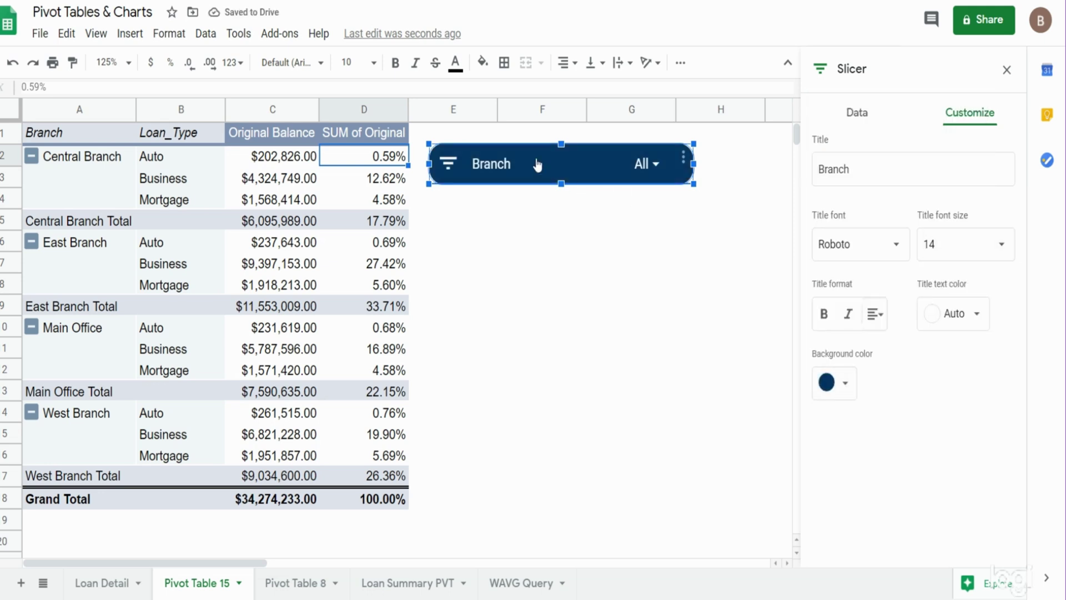
pyautogui.click(865, 171)
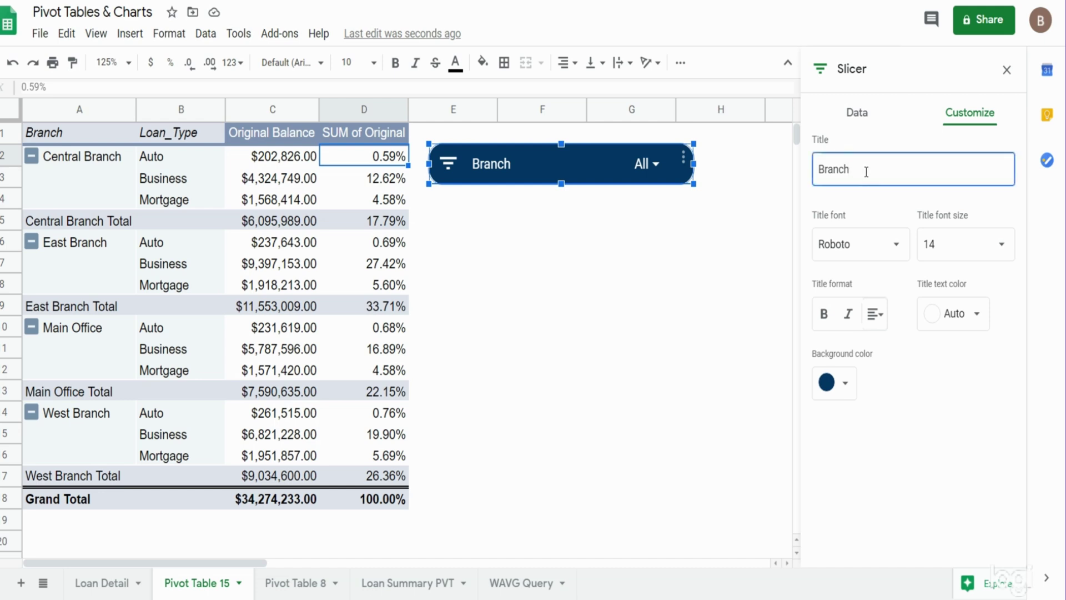
pyautogui.moveTo(866, 172); pyautogui.dragTo(809, 171)
pyautogui.write('Locat')
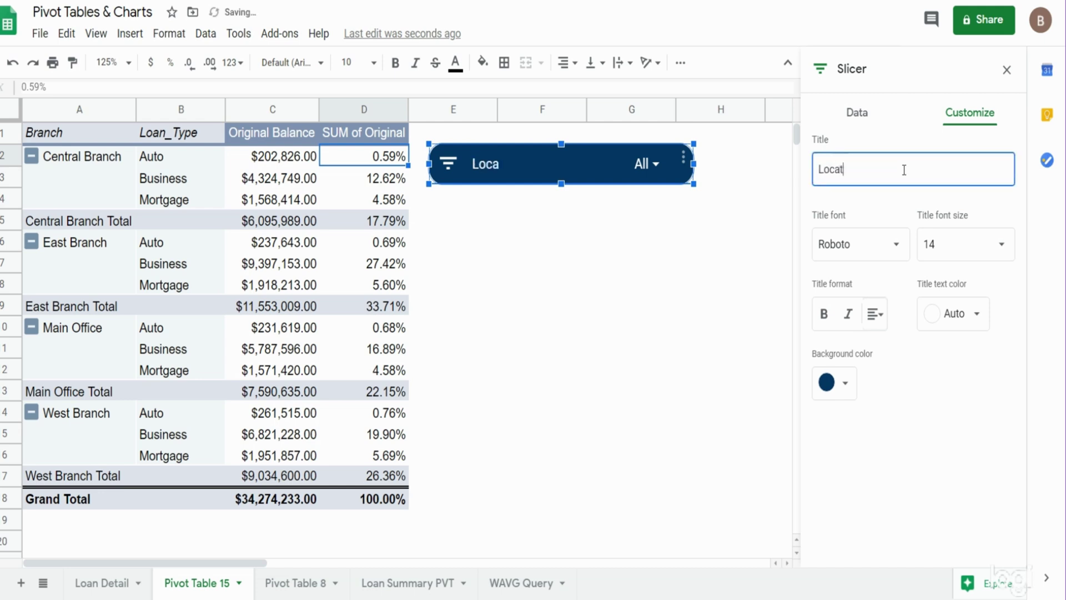
pyautogui.write('ion')
# Finish the Location title and close the slicer's settings panel
pyautogui.click(906, 201)
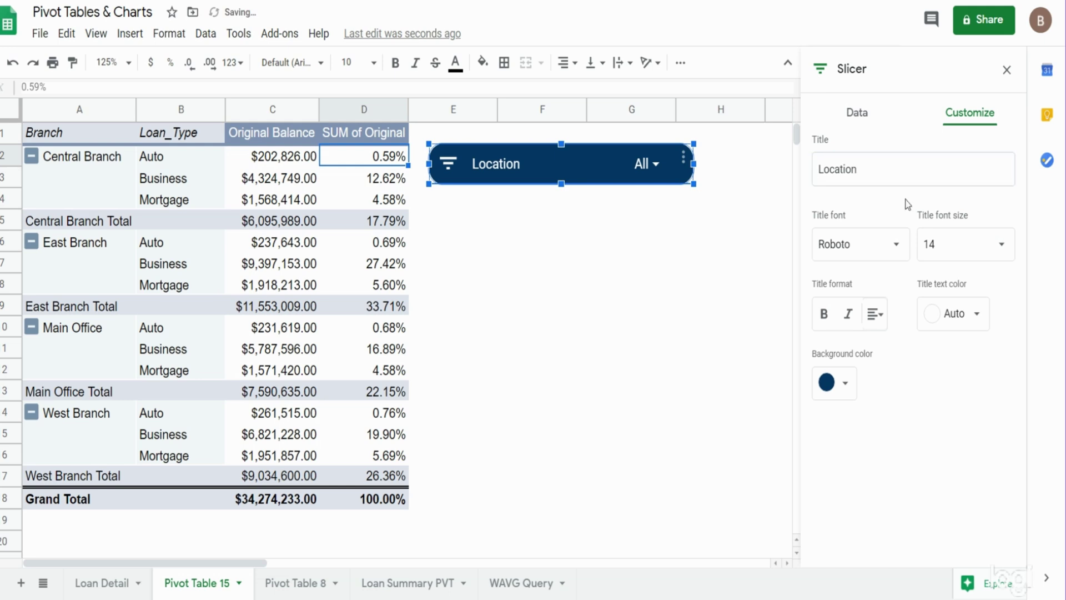
pyautogui.click(507, 200)
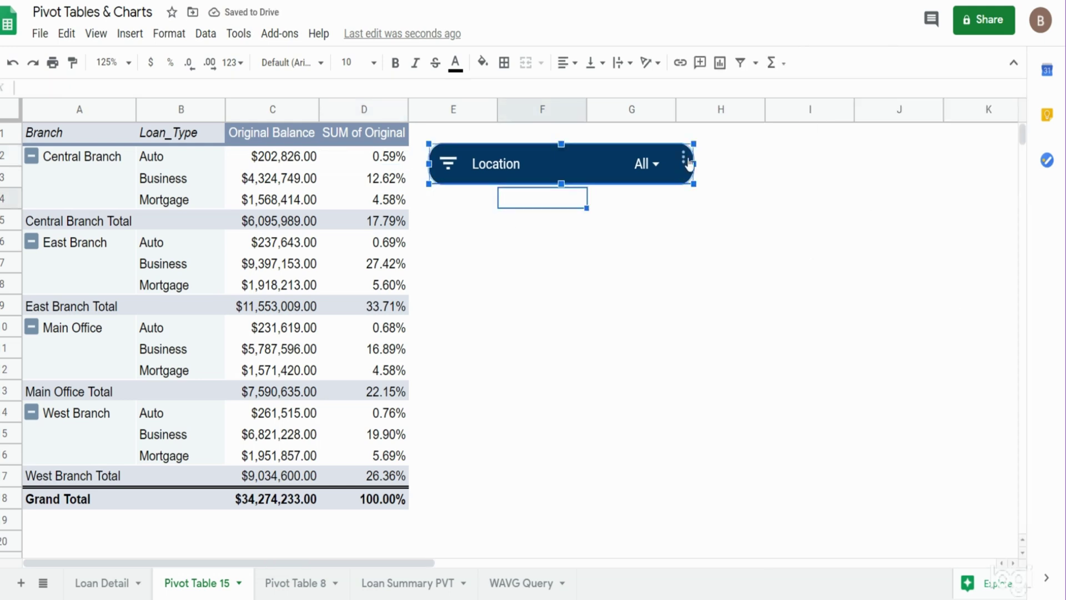
pyautogui.click(684, 164)
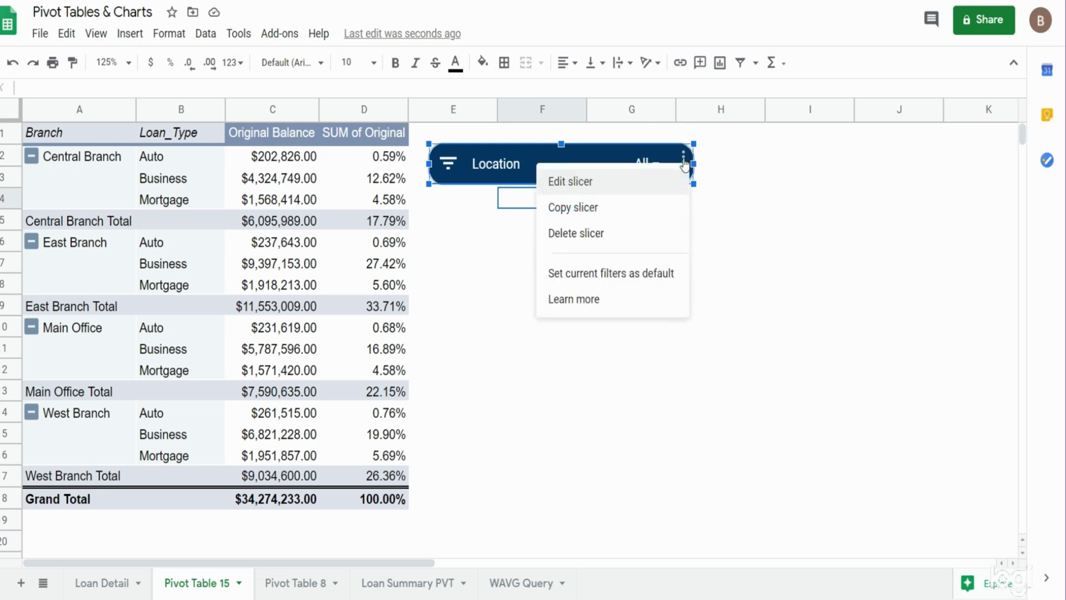
pyautogui.click(650, 165)
# Set the Location slicer to filter by the condition Is not empty and apply it
pyautogui.click(650, 164)
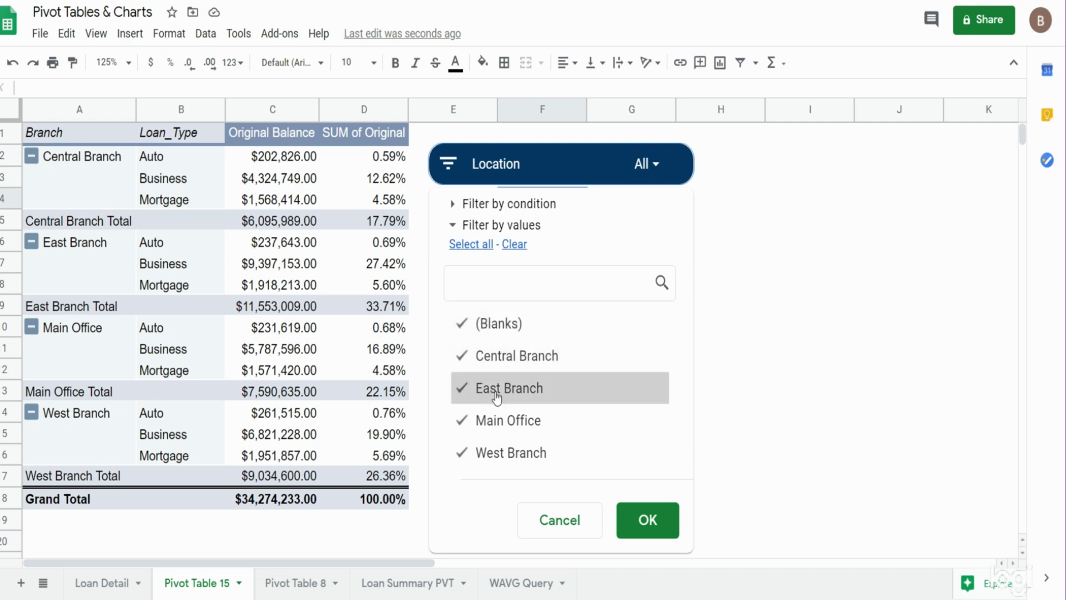
pyautogui.click(452, 205)
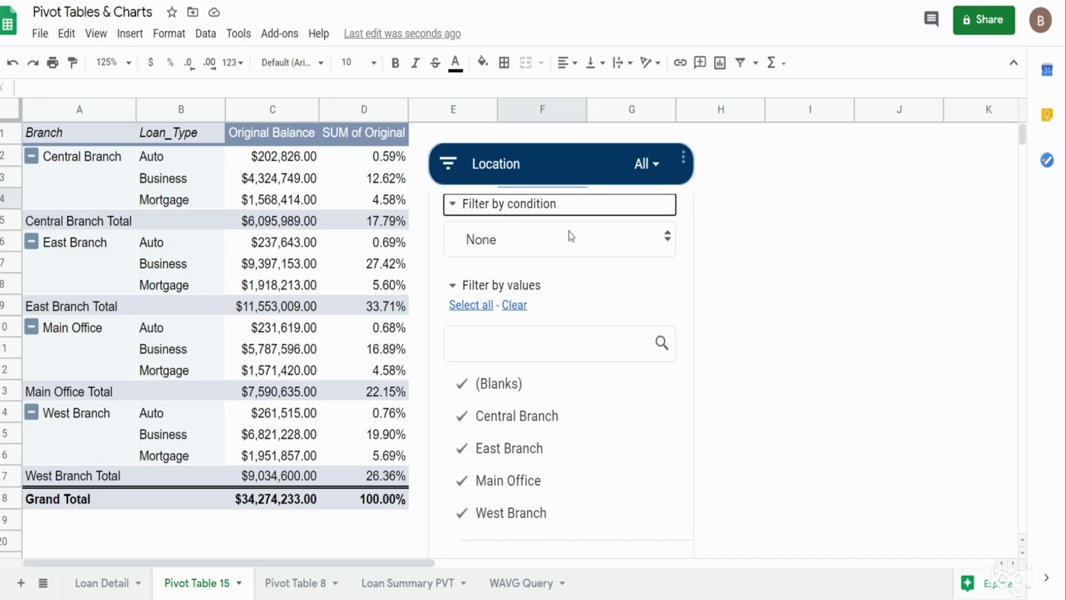
pyautogui.click(663, 239)
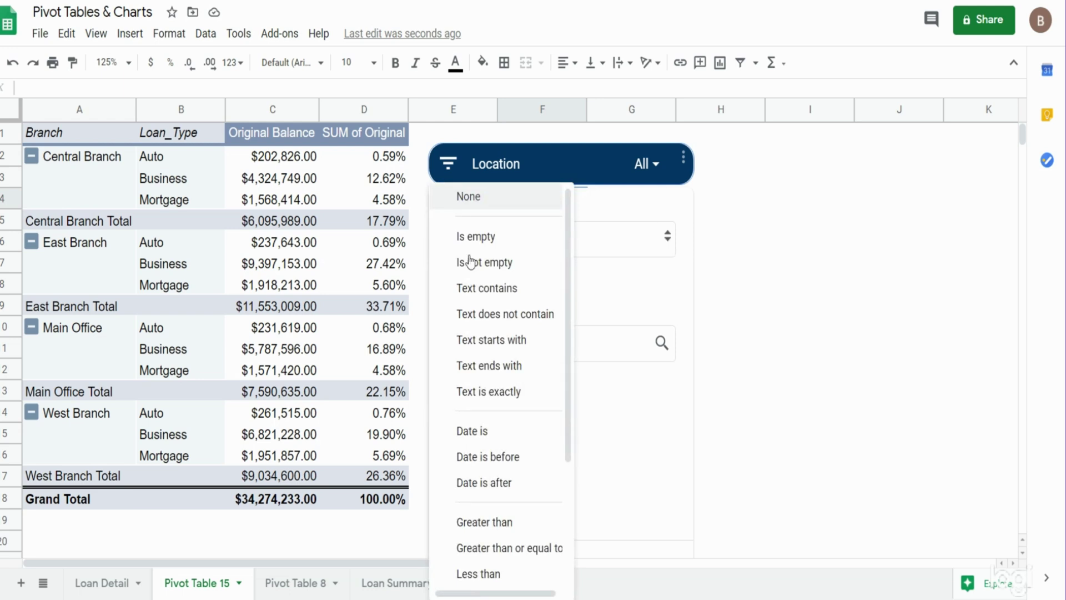
pyautogui.click(466, 263)
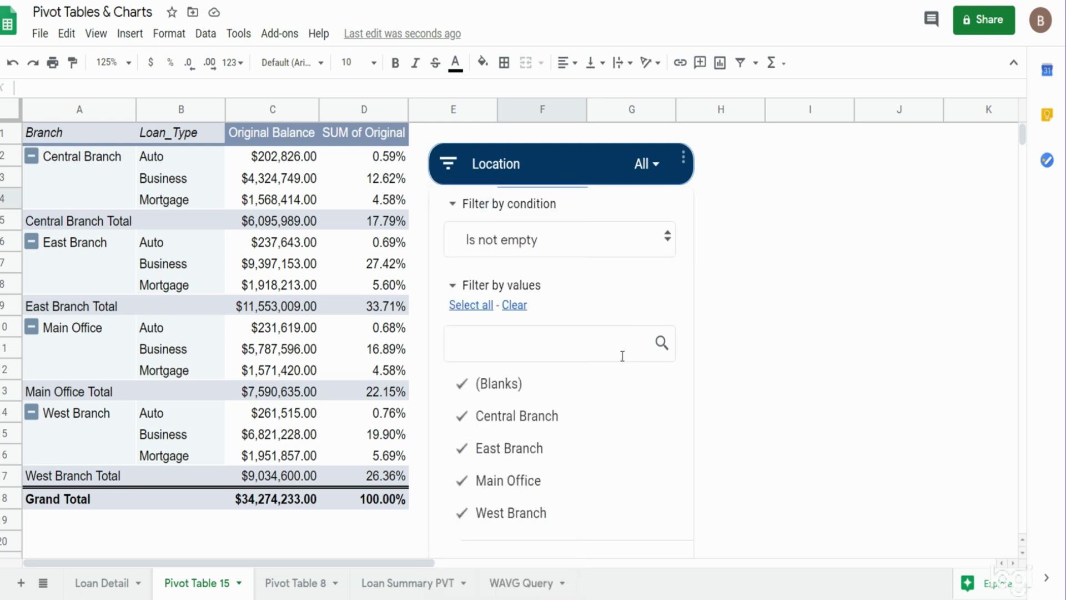
pyautogui.scroll(-4, 710, 416)
pyautogui.click(650, 369)
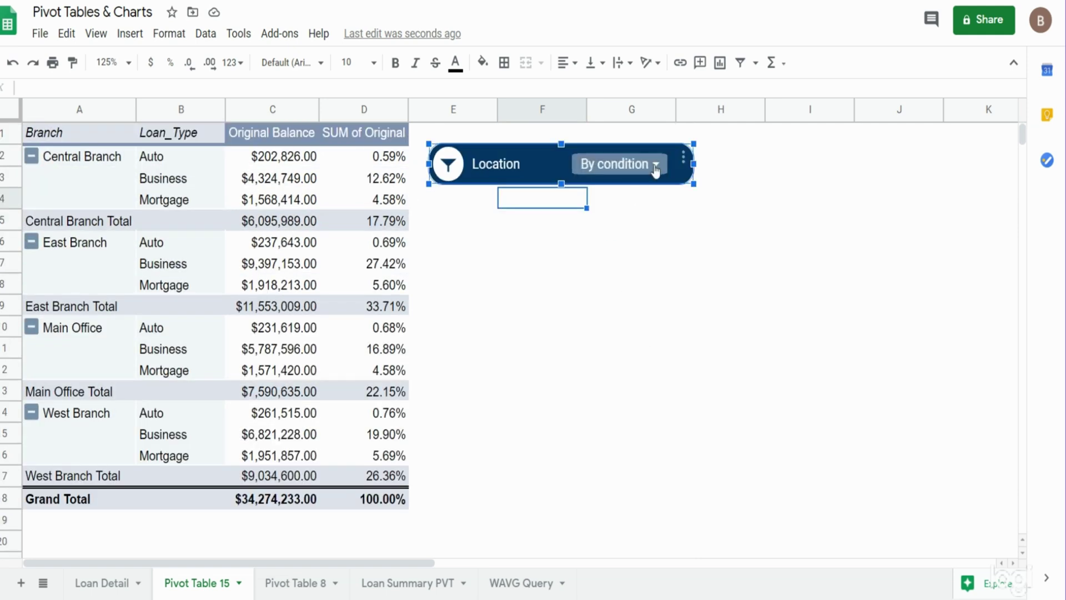
pyautogui.click(655, 166)
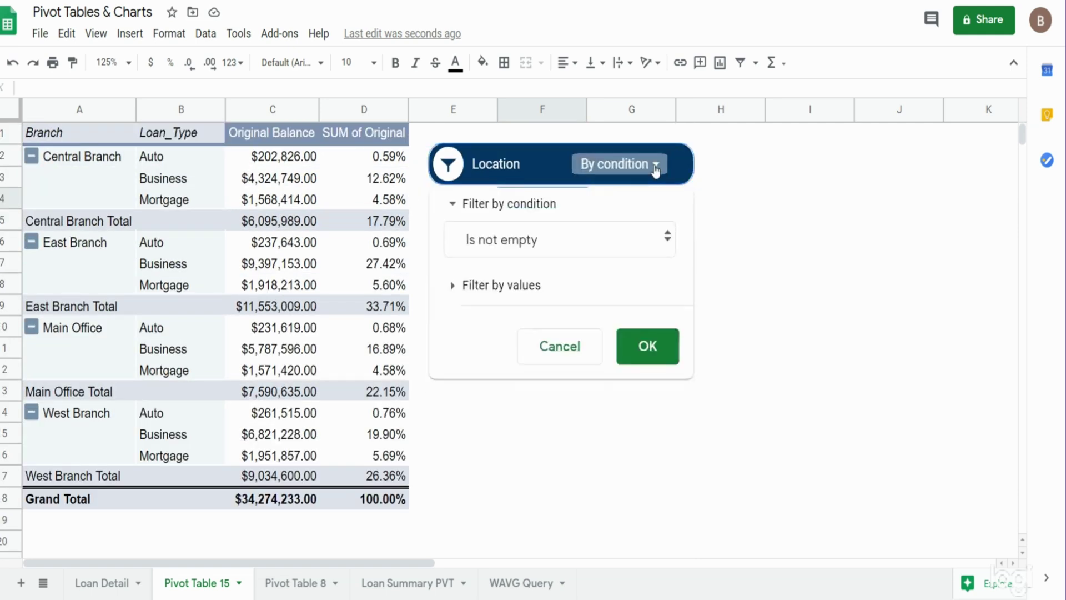
pyautogui.click(451, 289)
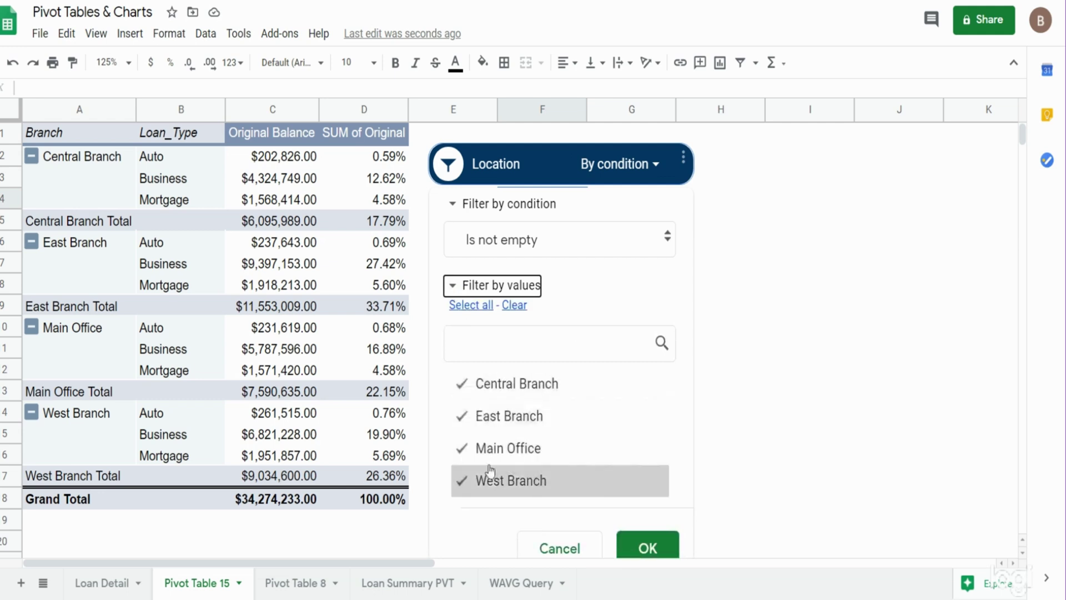
pyautogui.click(466, 384)
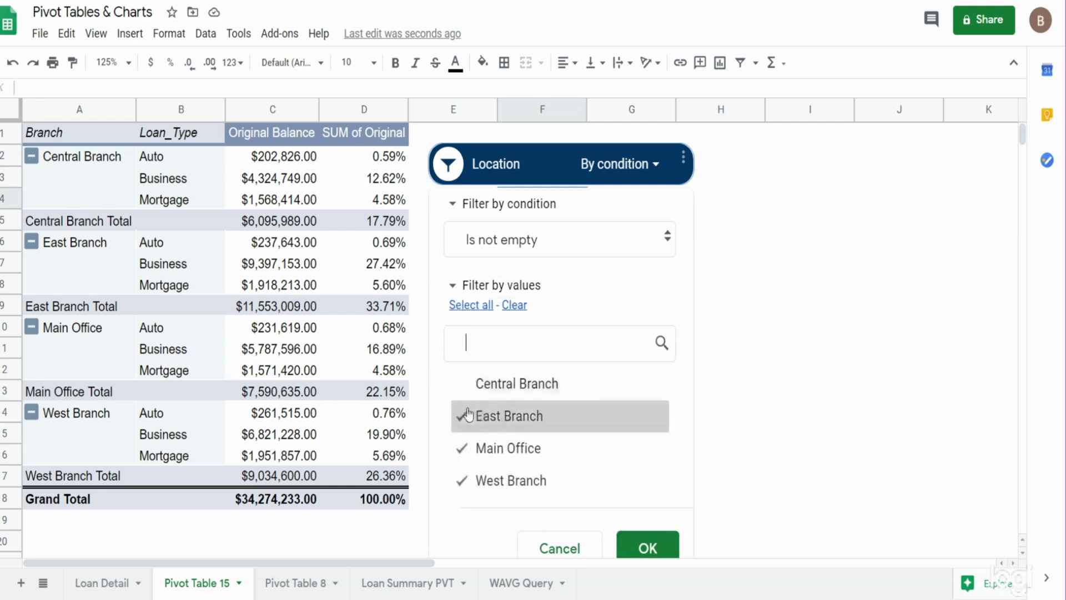
pyautogui.click(469, 417)
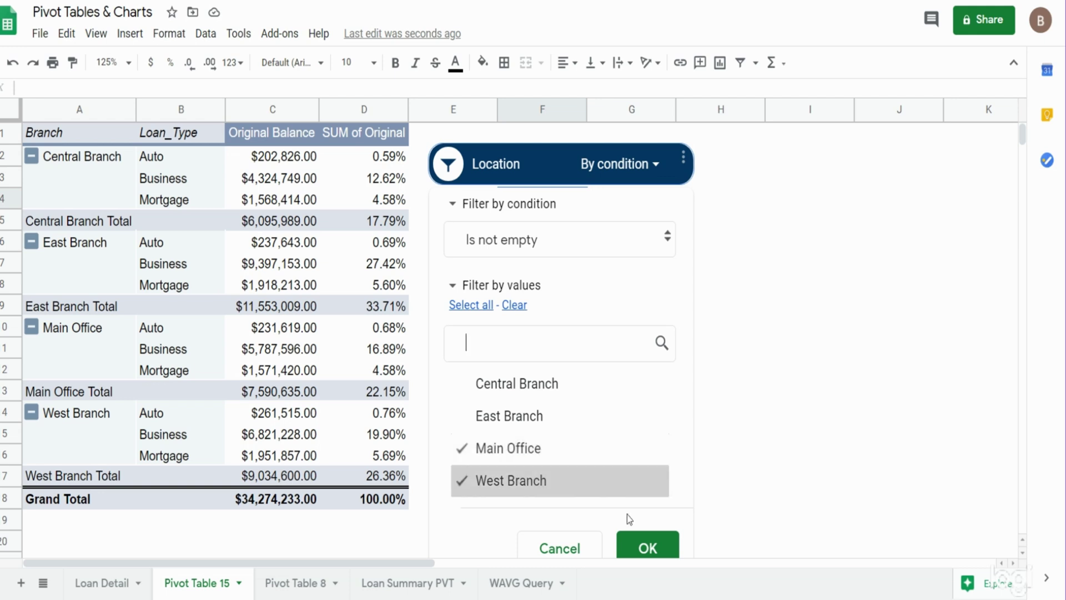
pyautogui.click(662, 550)
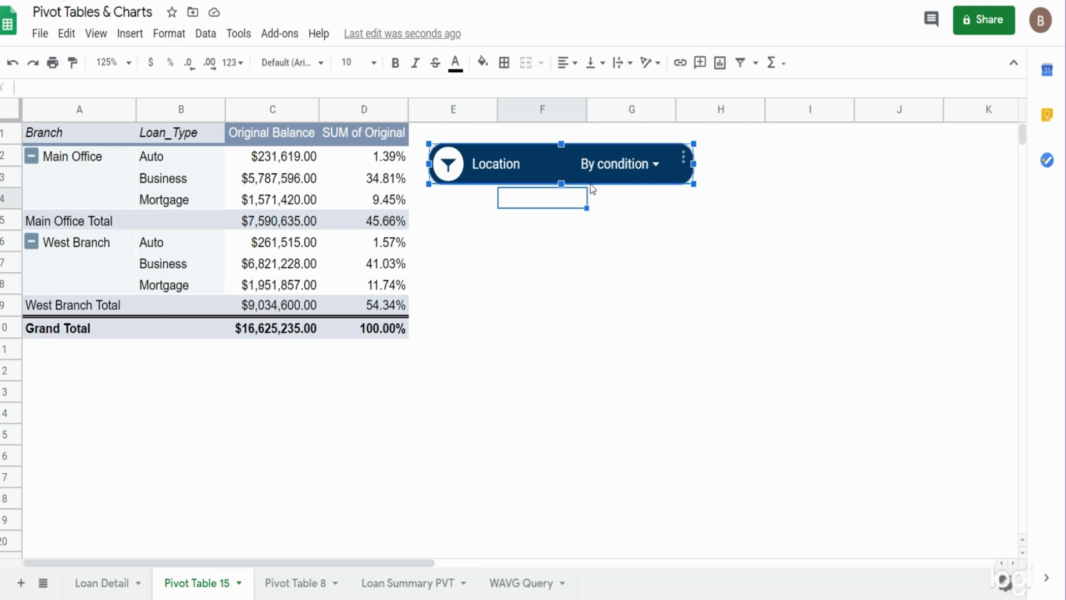
pyautogui.click(654, 174)
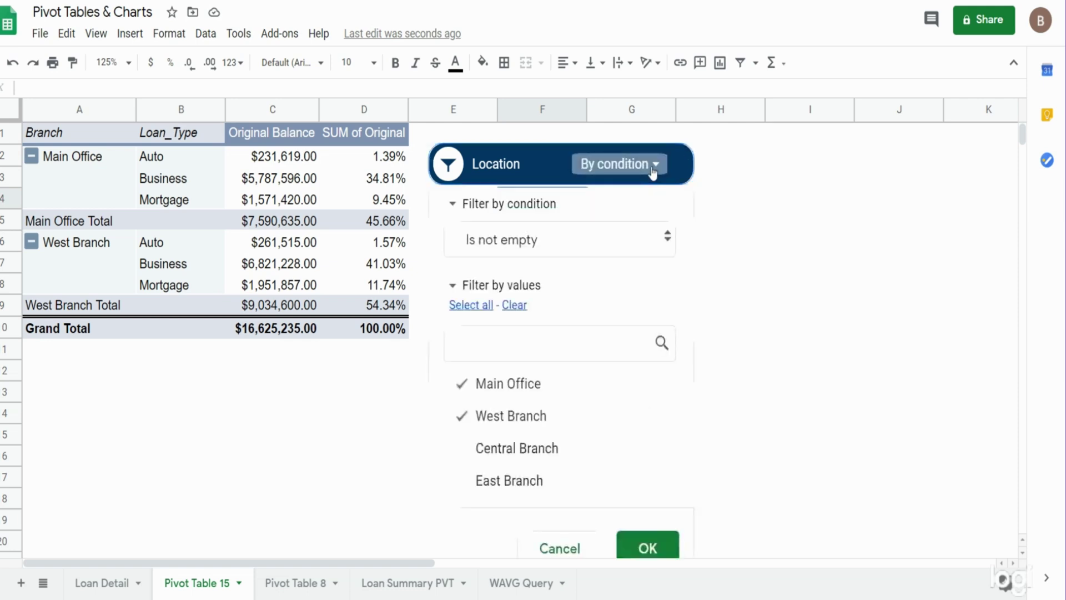
pyautogui.click(461, 311)
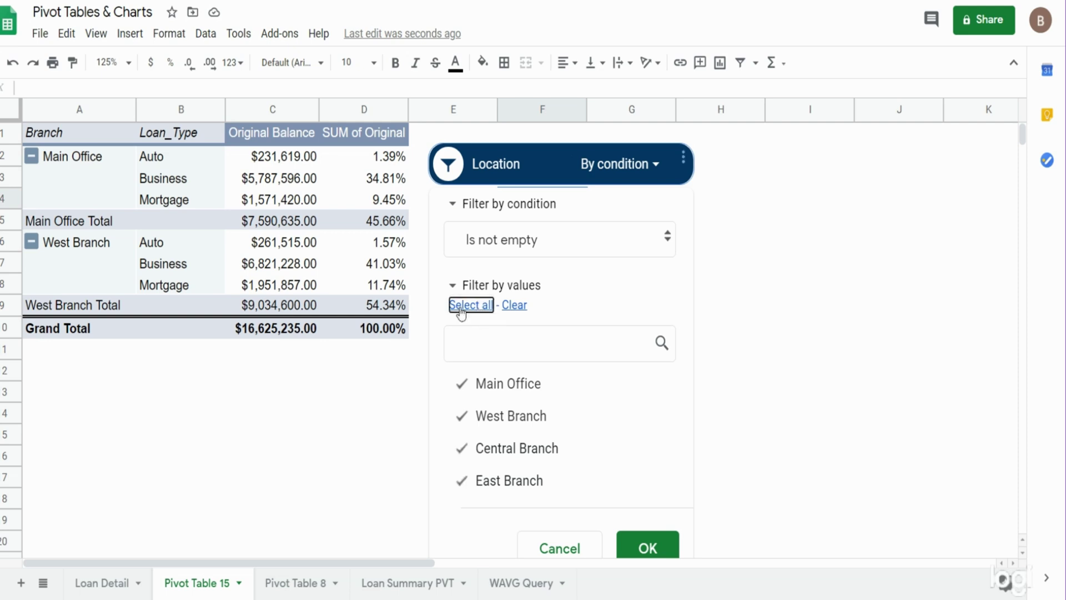
pyautogui.click(629, 550)
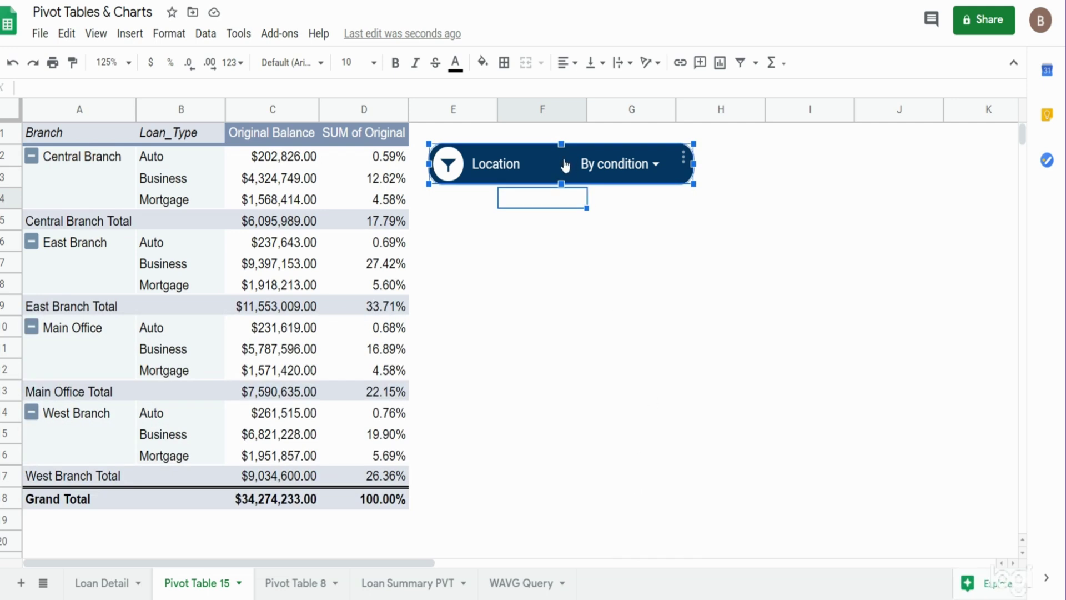
# Copy the Location slicer and paste a duplicate at cell E5, below the original
pyautogui.click(194, 176)
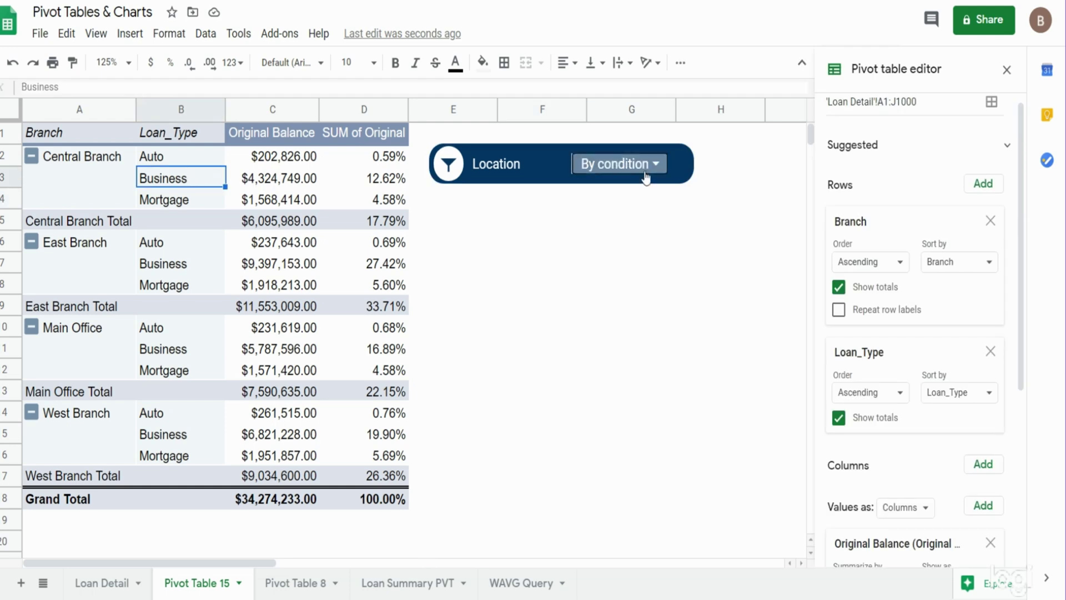
pyautogui.click(625, 164)
pyautogui.click(683, 181)
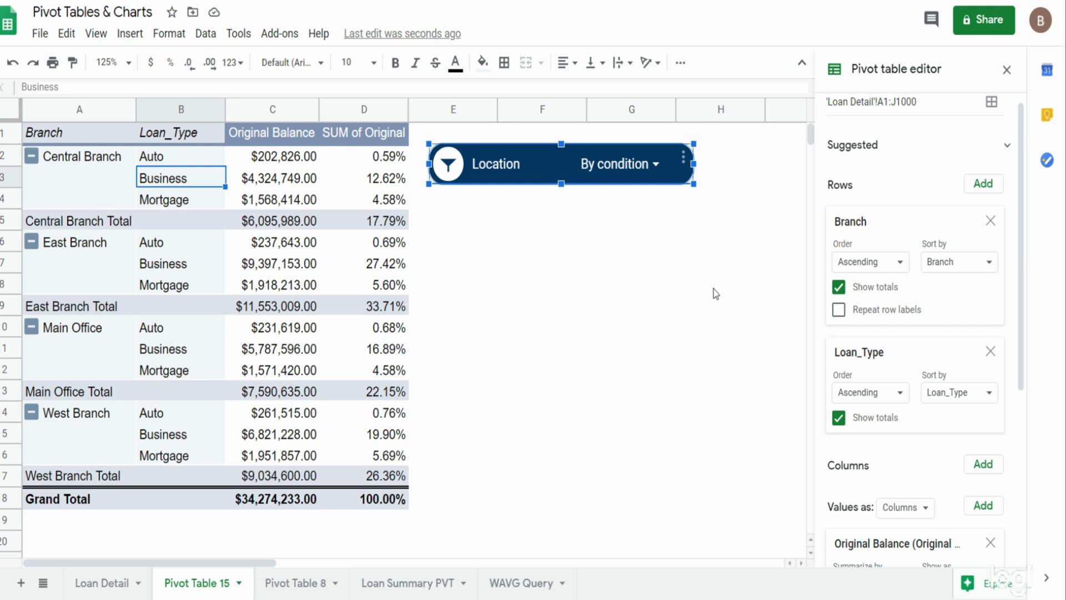
pyautogui.press('Escape')
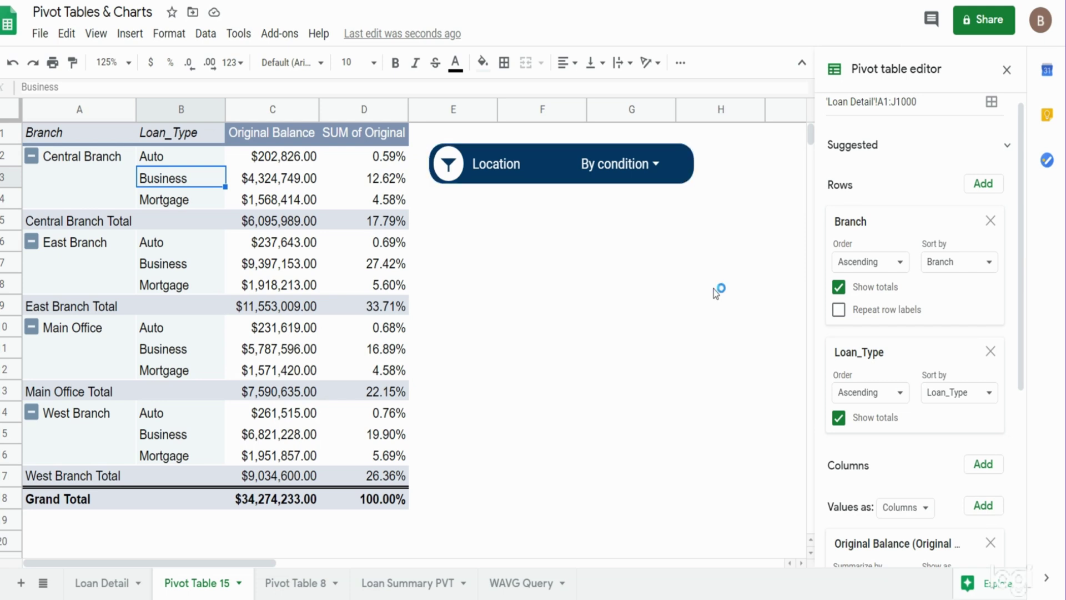
pyautogui.press('Down')
pyautogui.press('Down')
pyautogui.click(464, 222)
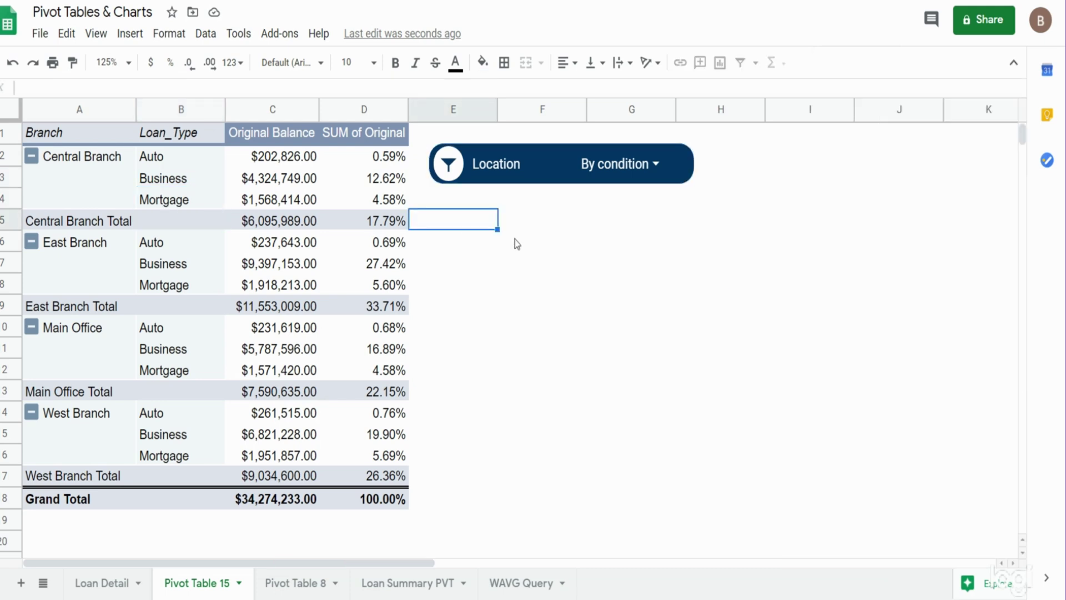
pyautogui.hotkey('ctrl', 'v')
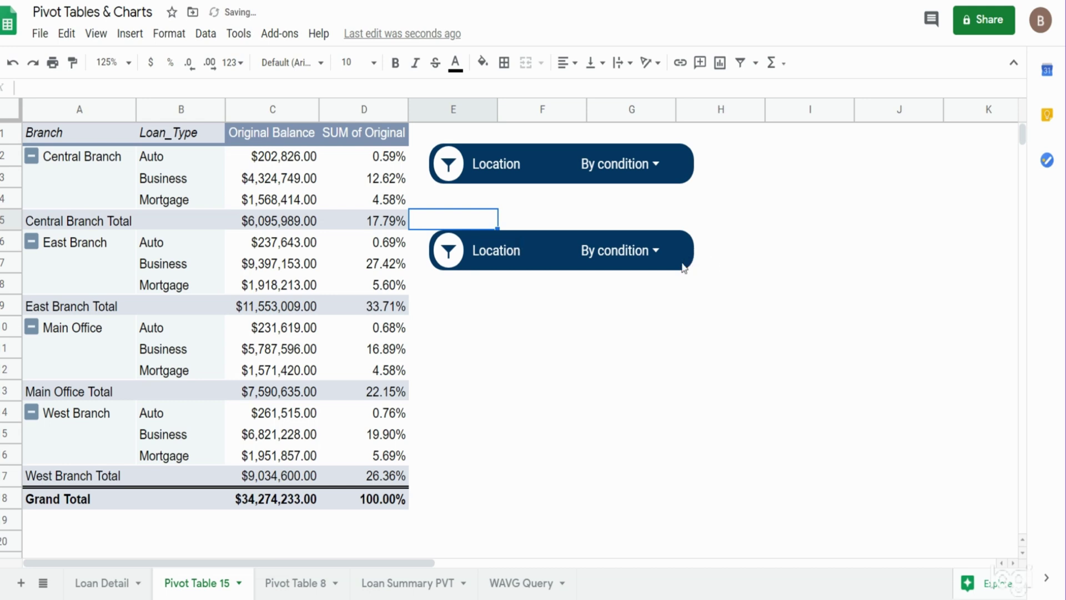
pyautogui.click(532, 260)
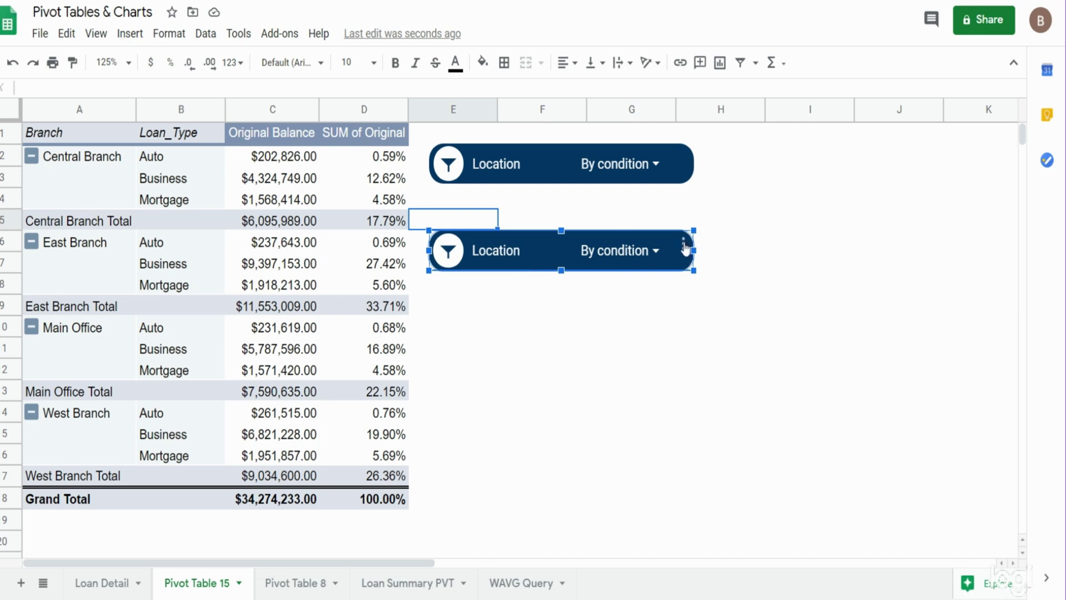
# Edit the duplicated slicer and change its title to 'Loan Type'
pyautogui.click(684, 247)
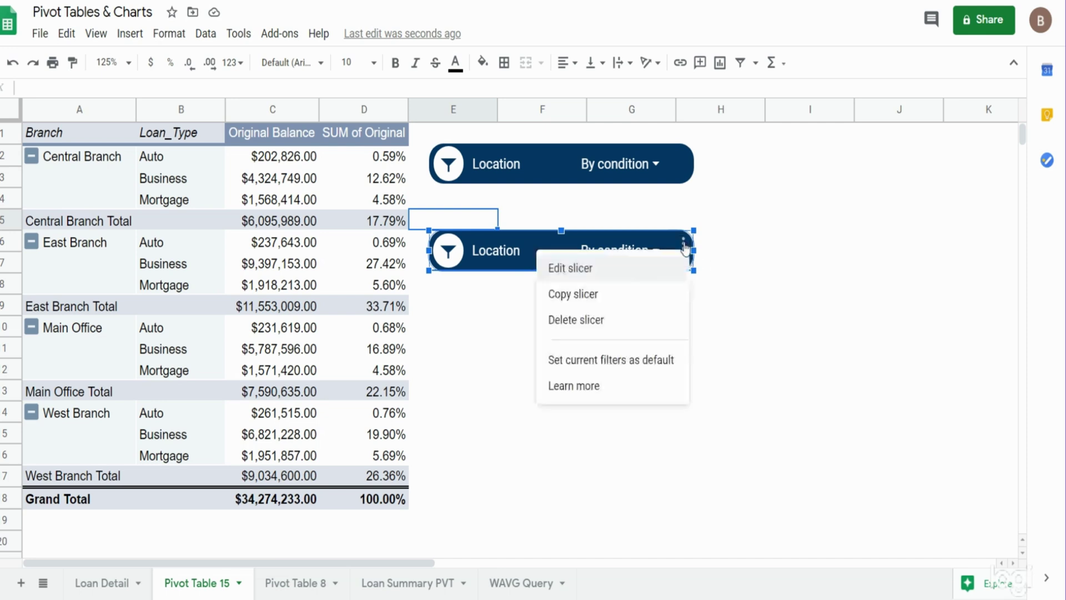
pyautogui.click(595, 267)
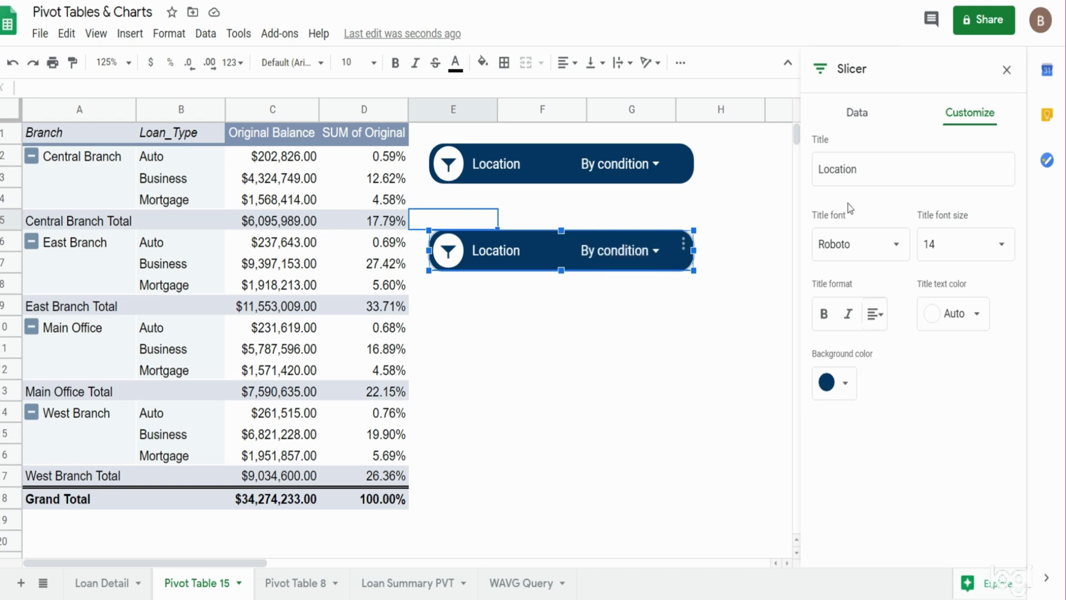
pyautogui.moveTo(861, 169); pyautogui.dragTo(795, 169)
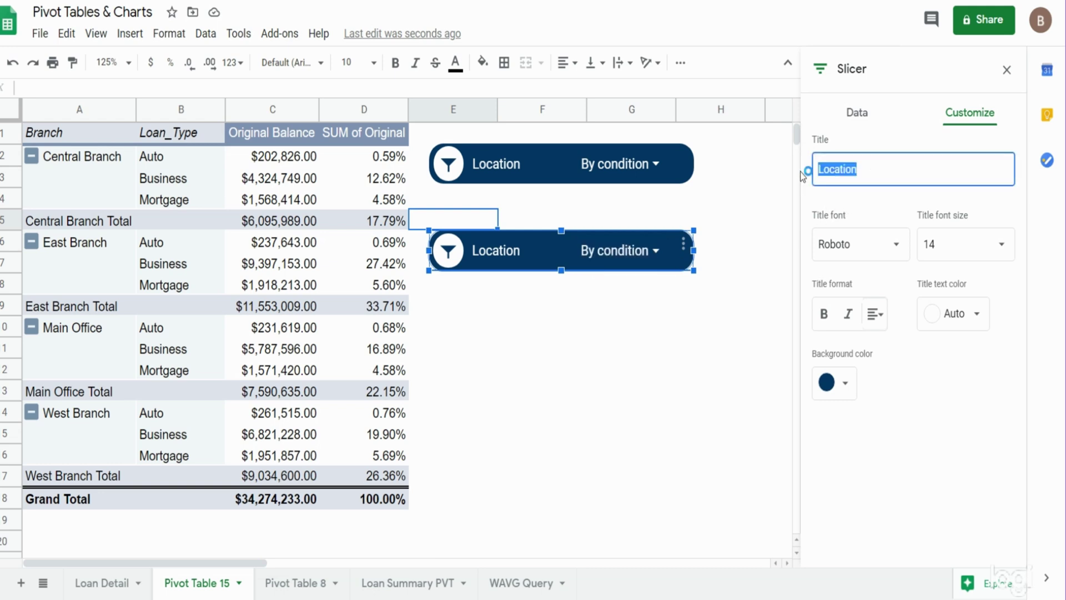
pyautogui.write('Lo')
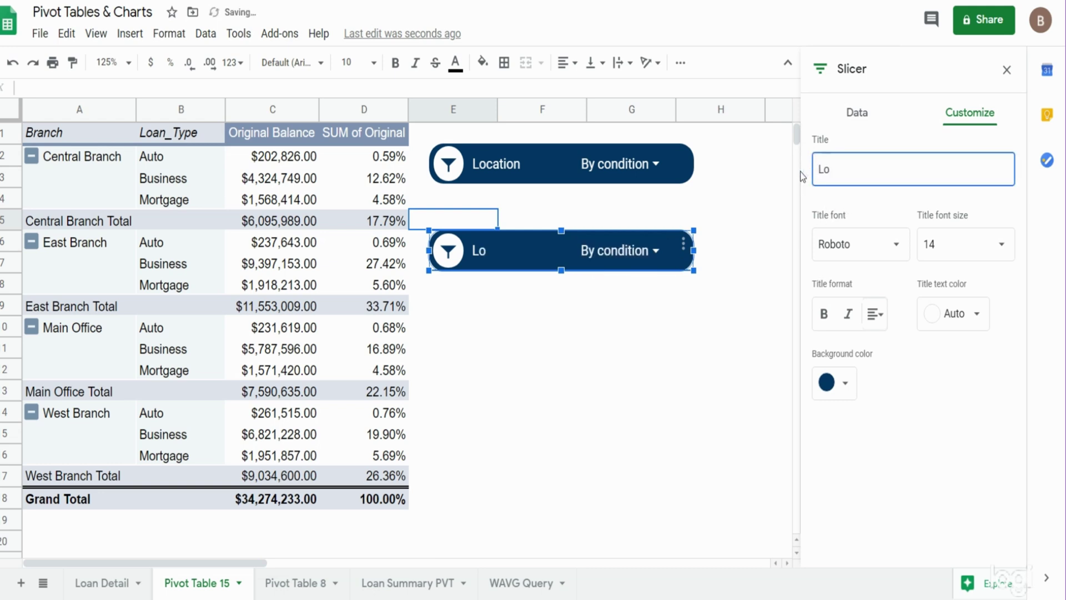
pyautogui.write('an Type')
# Set the Loan Type slicer's data column to Loan_Type
pyautogui.click(856, 114)
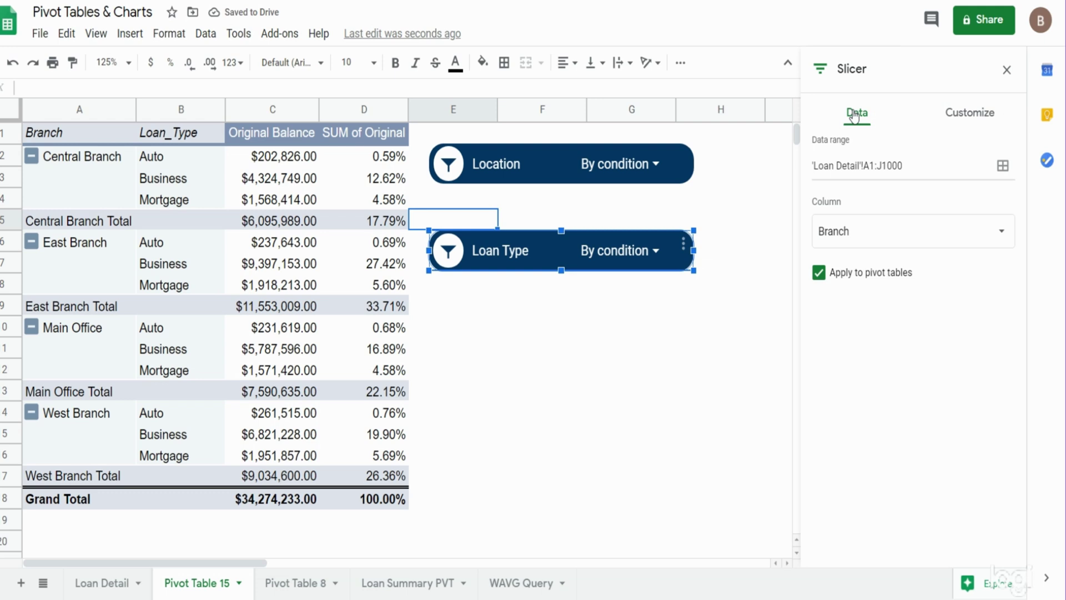
pyautogui.click(1001, 235)
pyautogui.click(879, 307)
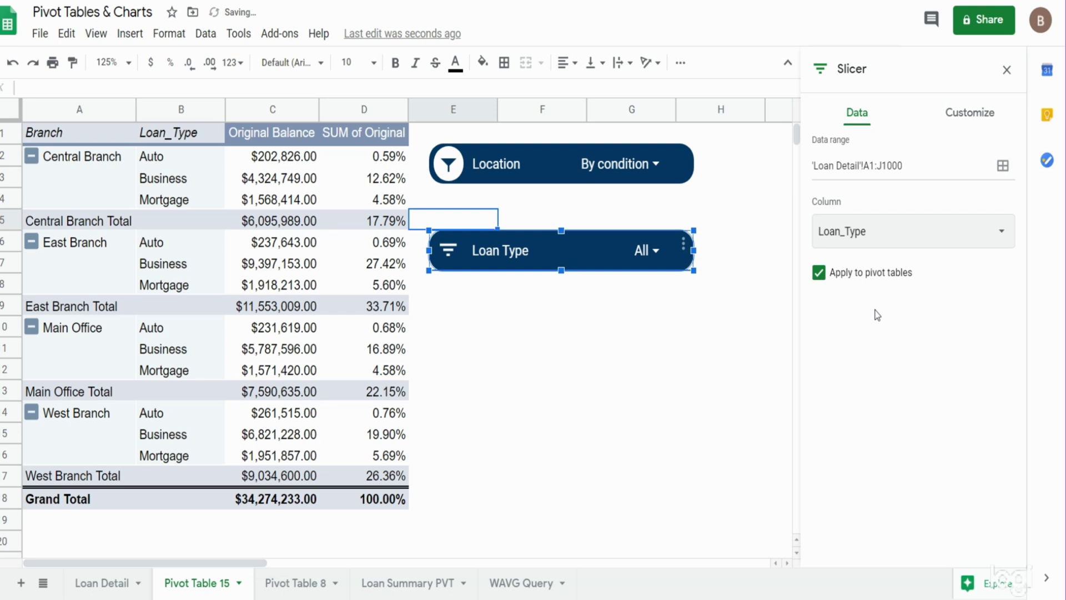
pyautogui.click(968, 115)
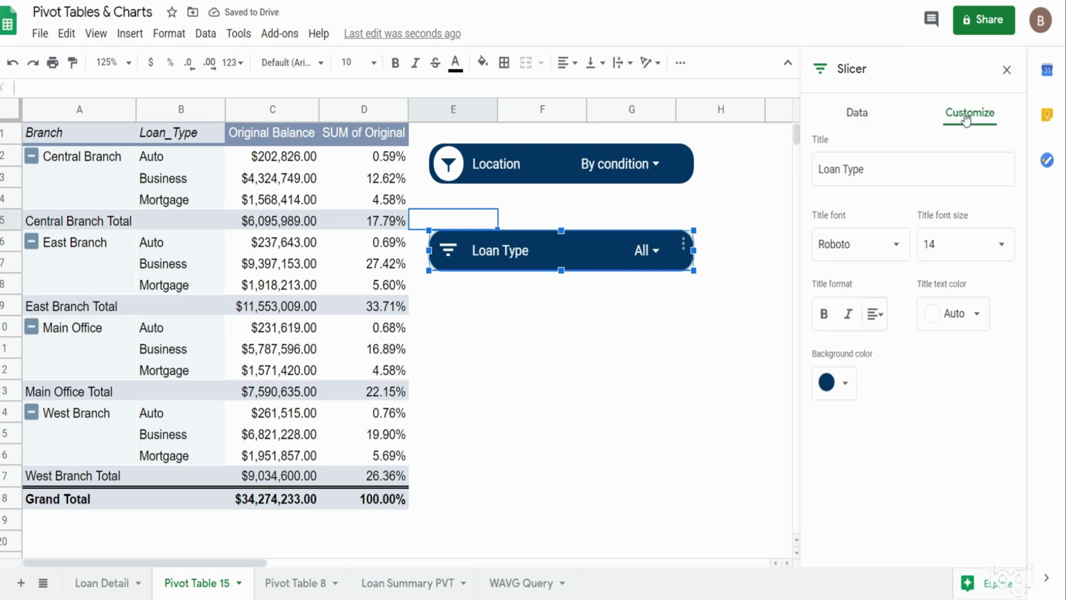
# Exclude Auto in the Loan Type slicer so the pivot shows only Business and Mortgage, totaling $33,340,630.00
pyautogui.click(533, 356)
pyautogui.click(656, 251)
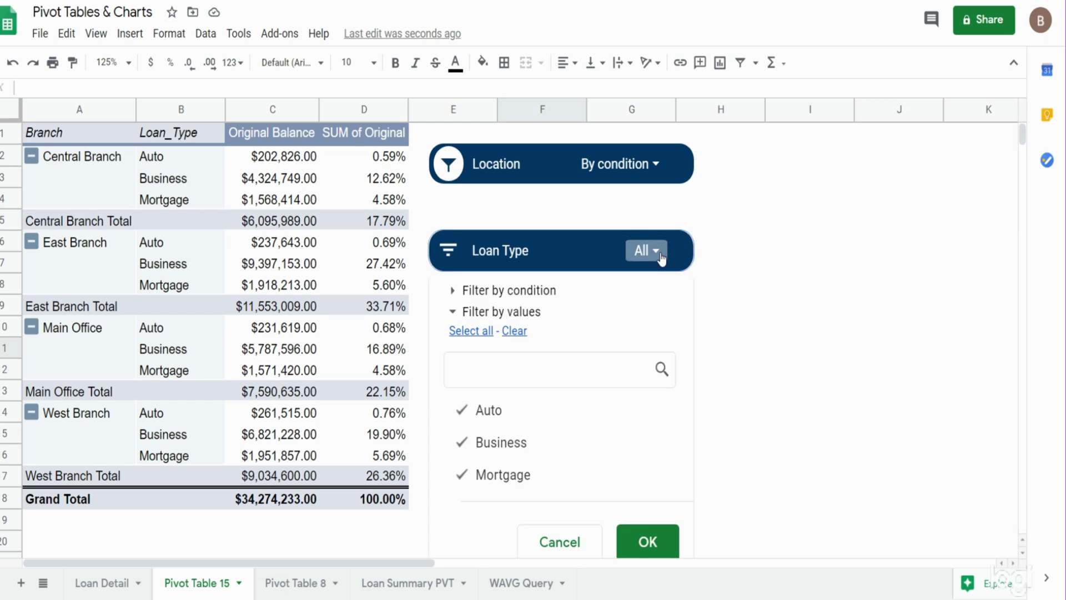
pyautogui.click(466, 416)
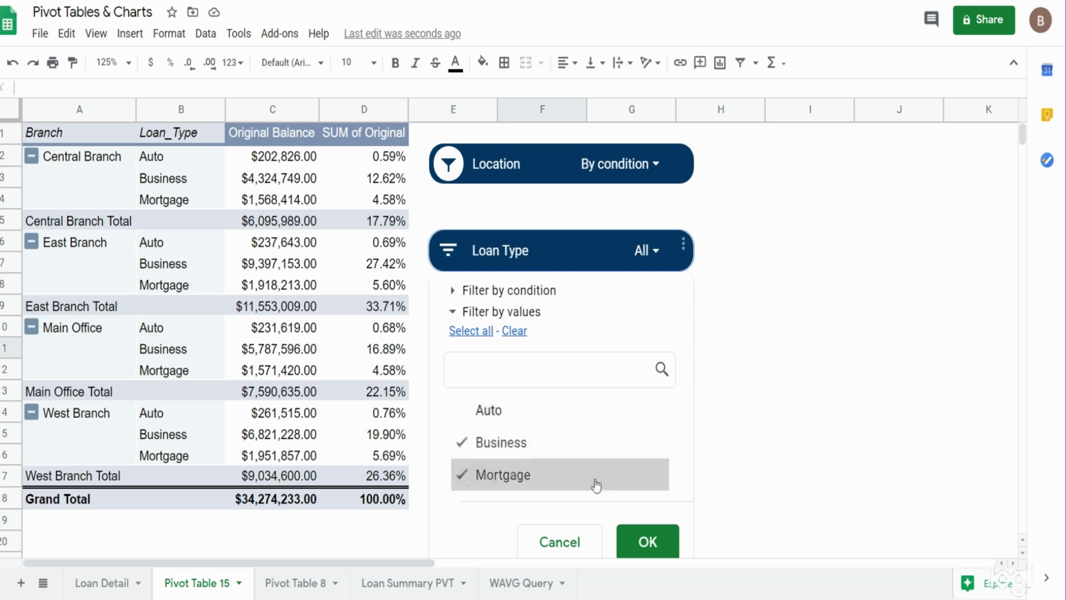
pyautogui.click(648, 540)
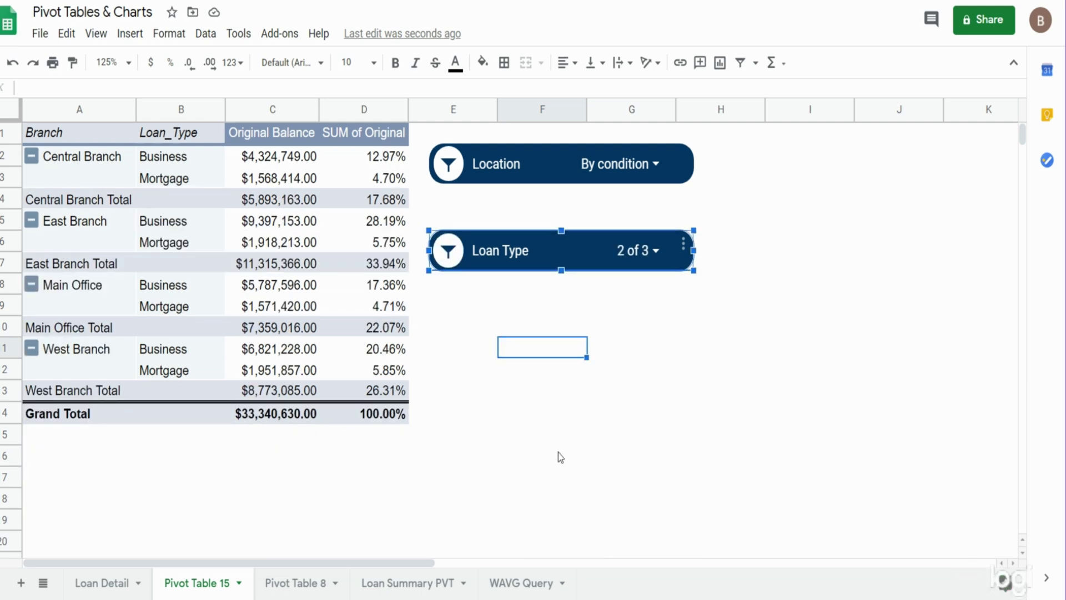
pyautogui.click(558, 454)
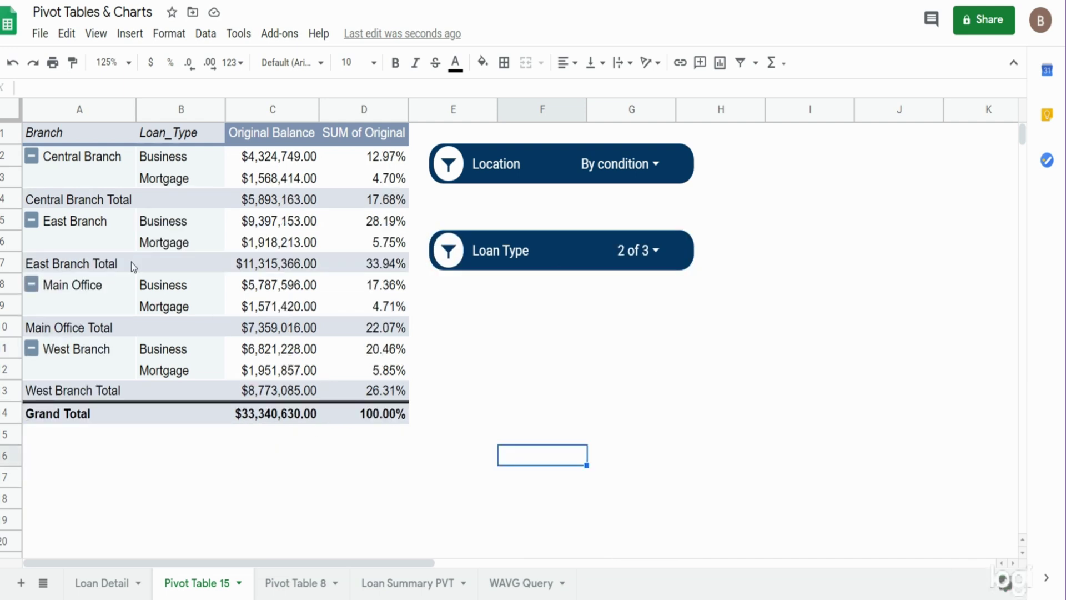